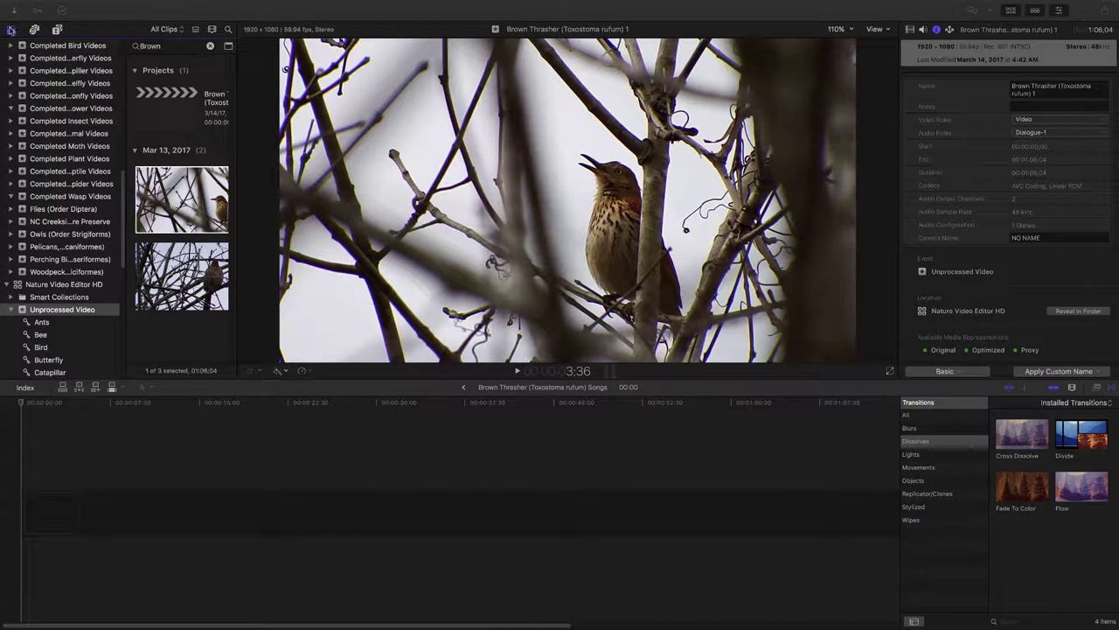
Hide the libraries sidebar, enlarge the viewer, and preview Brown Thrasher clip 1.
{"action": "left_click", "coordinate": [11, 30]}
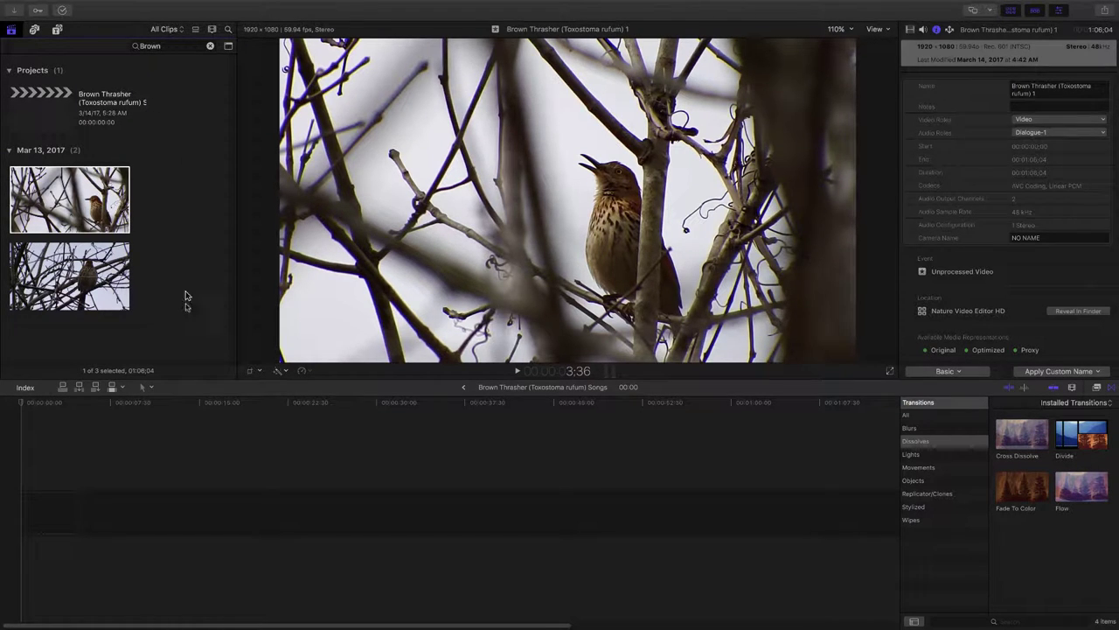
{"action": "left_click", "coordinate": [206, 407]}
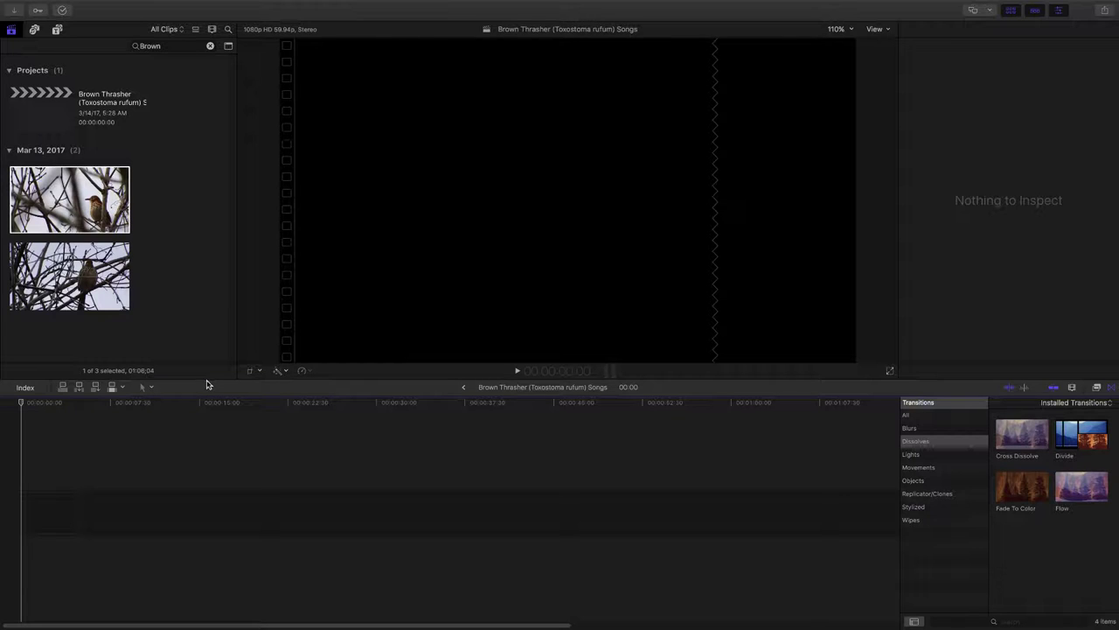
{"action": "left_click_drag", "start_coordinate": [205, 381], "coordinate": [220, 516]}
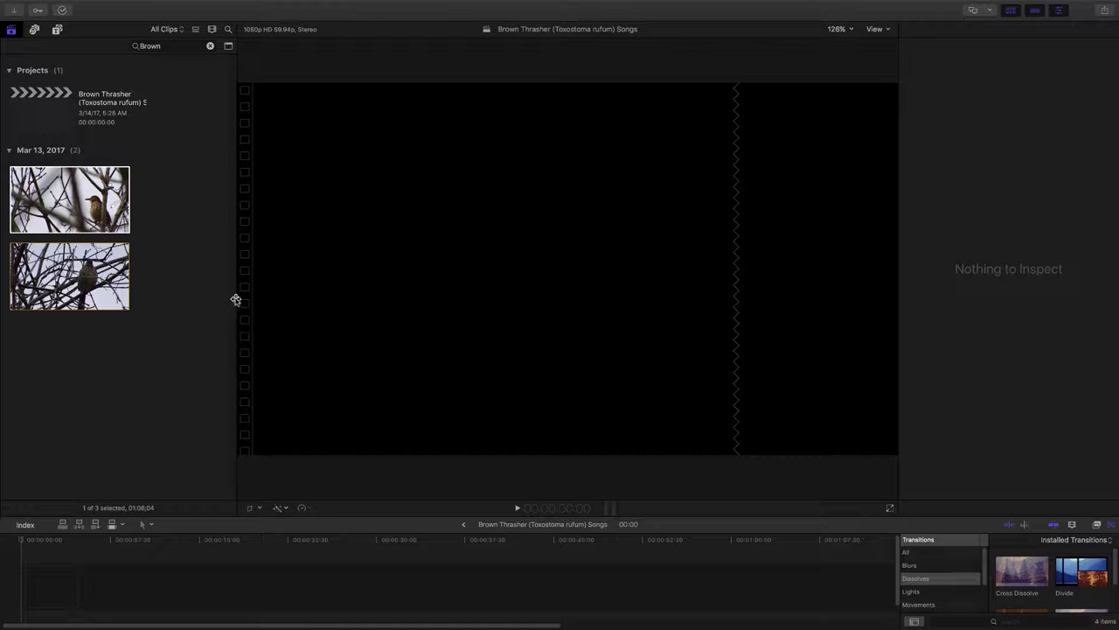
{"action": "left_click_drag", "start_coordinate": [235, 300], "coordinate": [136, 319]}
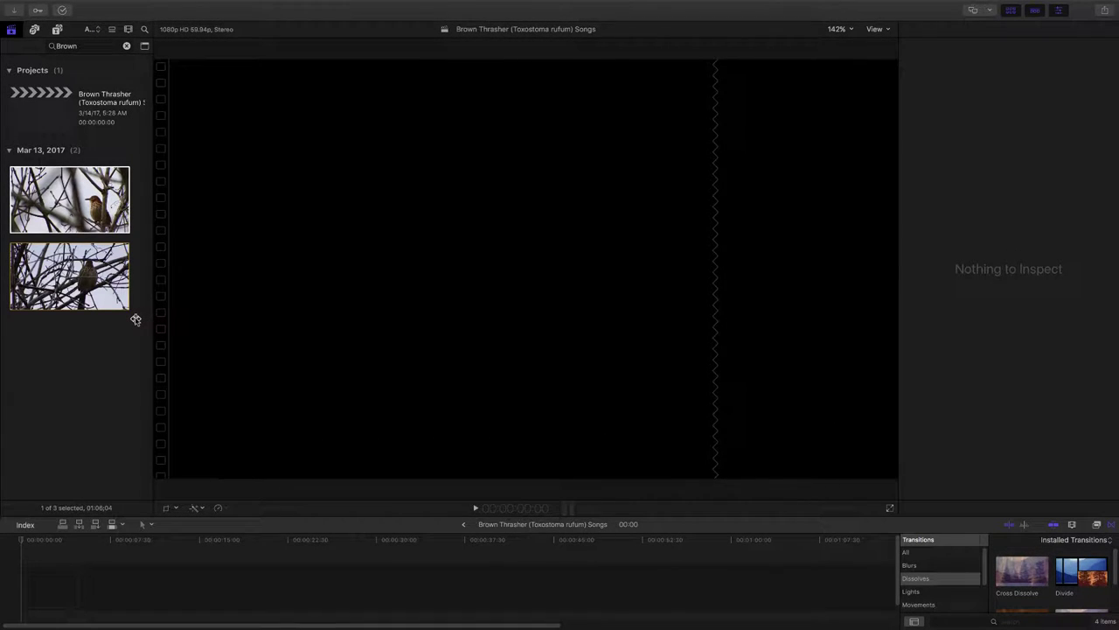
{"action": "left_click", "coordinate": [13, 208]}
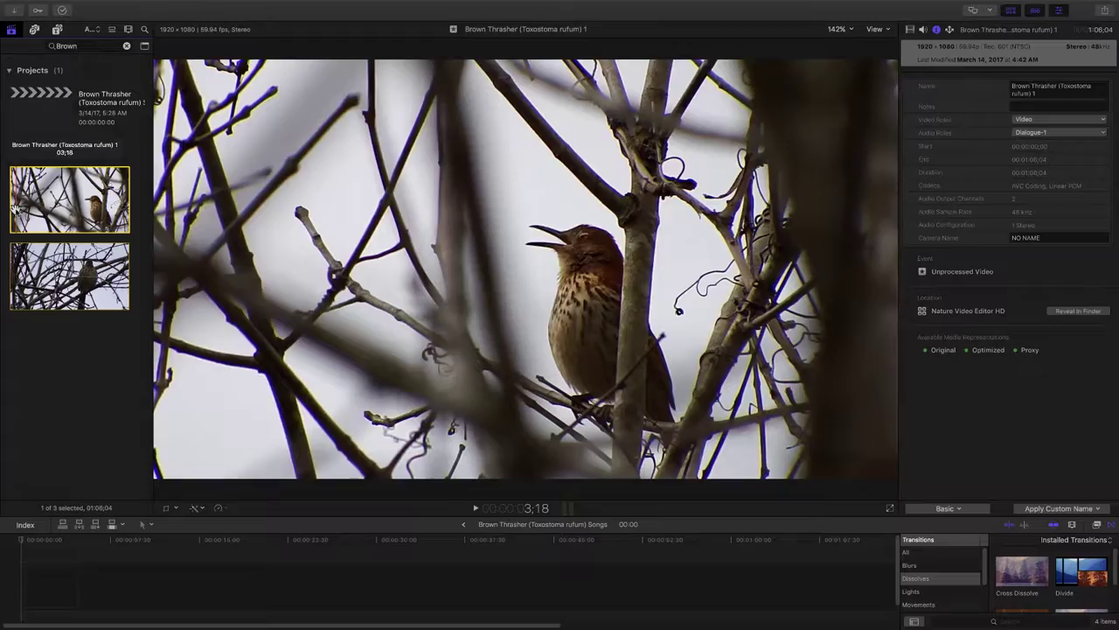
{"action": "key", "text": "space"}
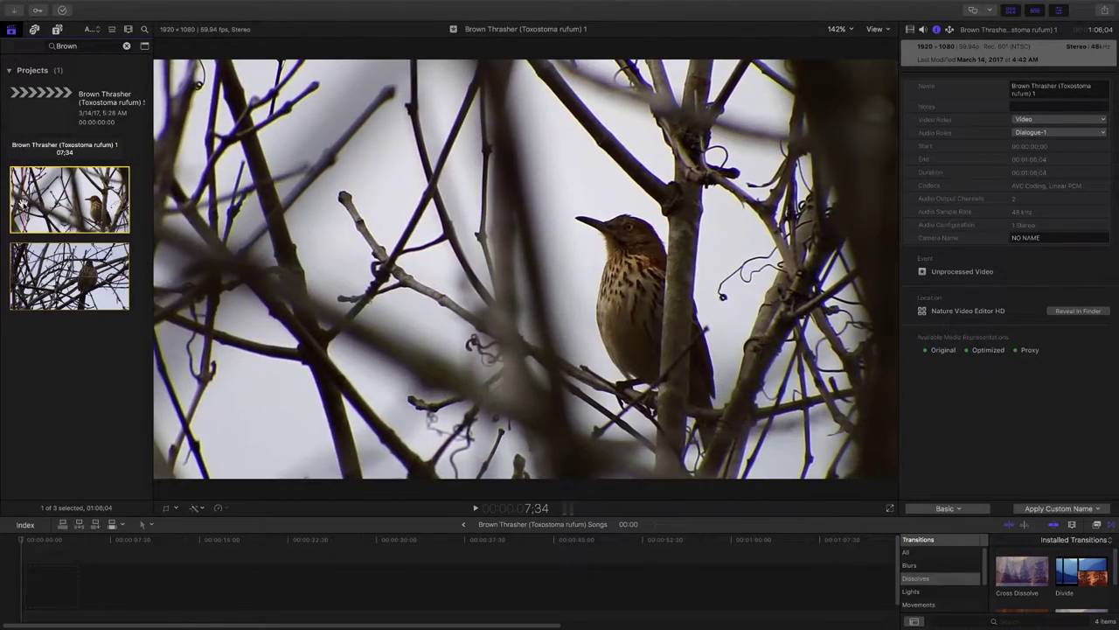
Add Brown Thrasher clip 1 to the Songs timeline, play it, and trim its start to 57;27.
{"action": "left_click_drag", "start_coordinate": [23, 208], "coordinate": [35, 590]}
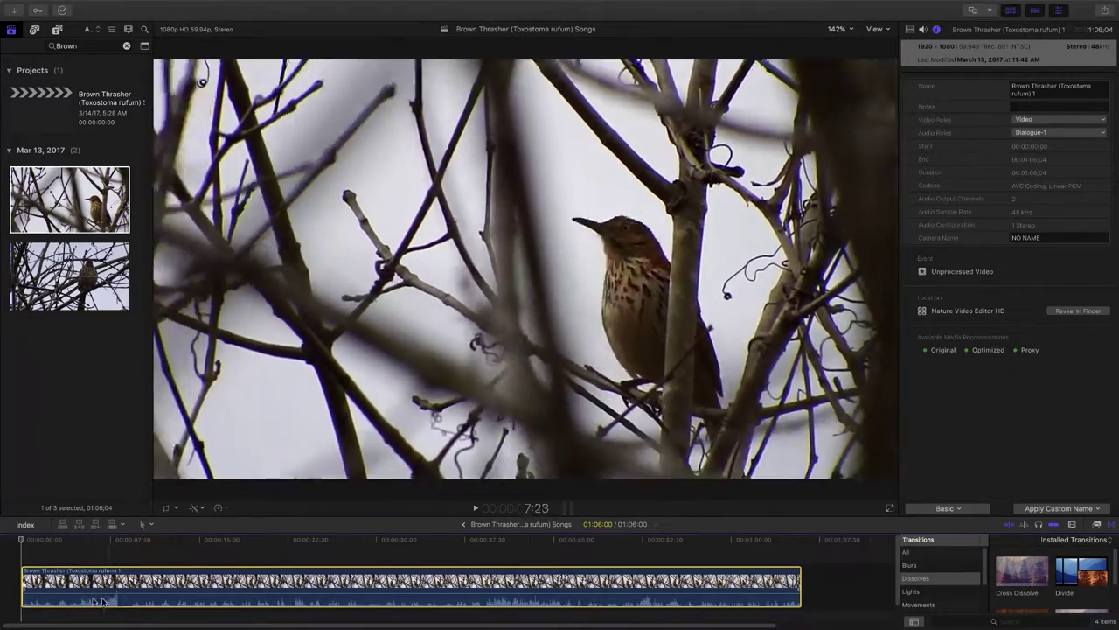
{"action": "key", "text": "space"}
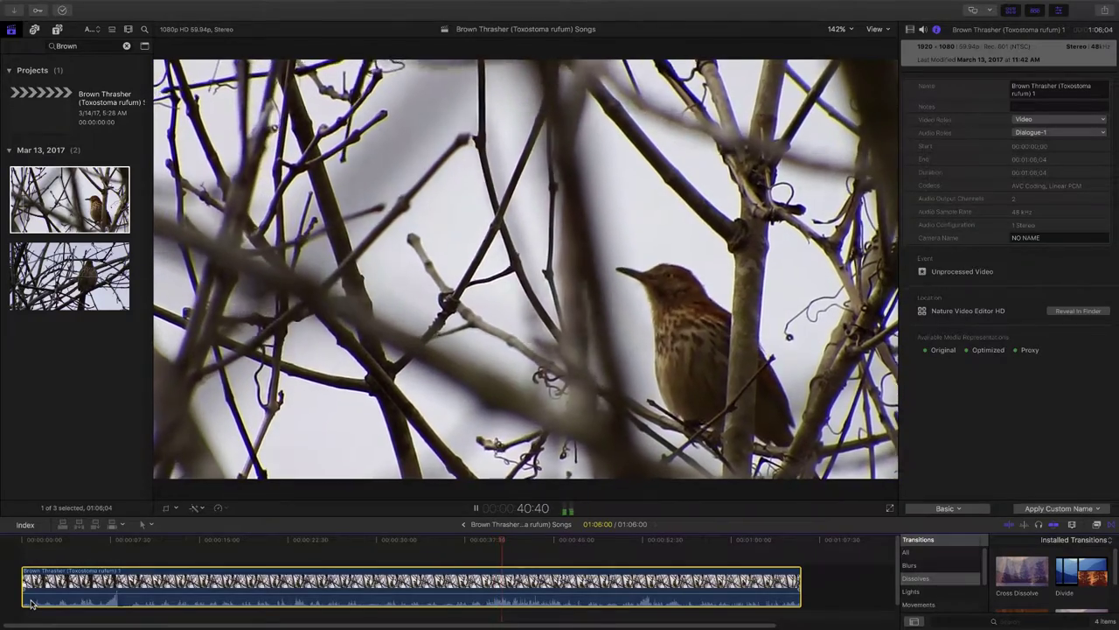
{"action": "key", "text": "space"}
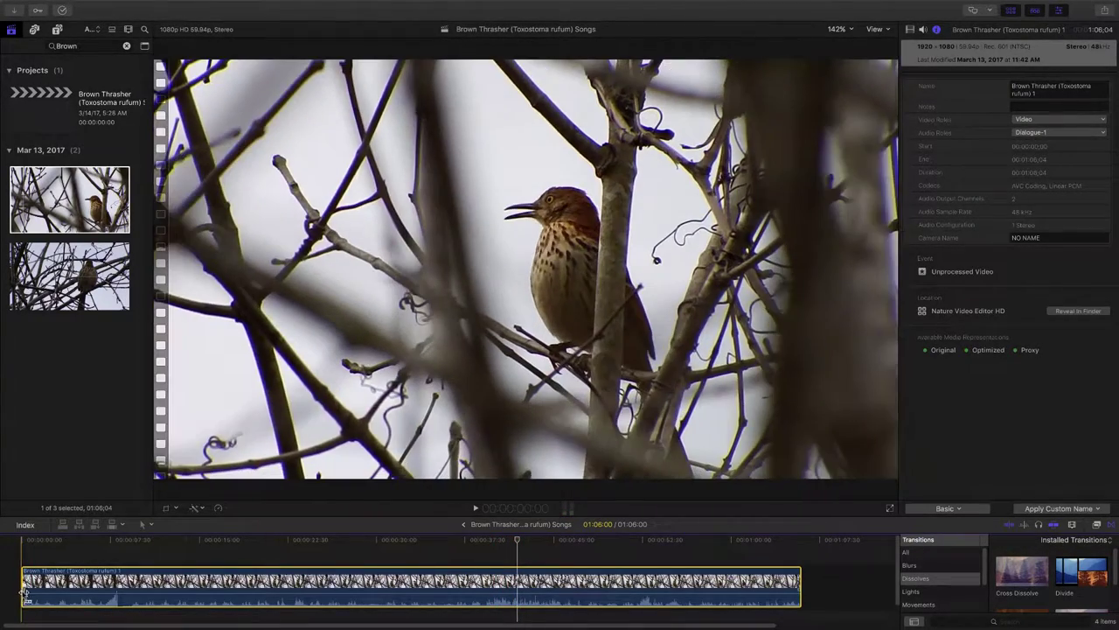
{"action": "left_click_drag", "start_coordinate": [24, 591], "coordinate": [128, 590]}
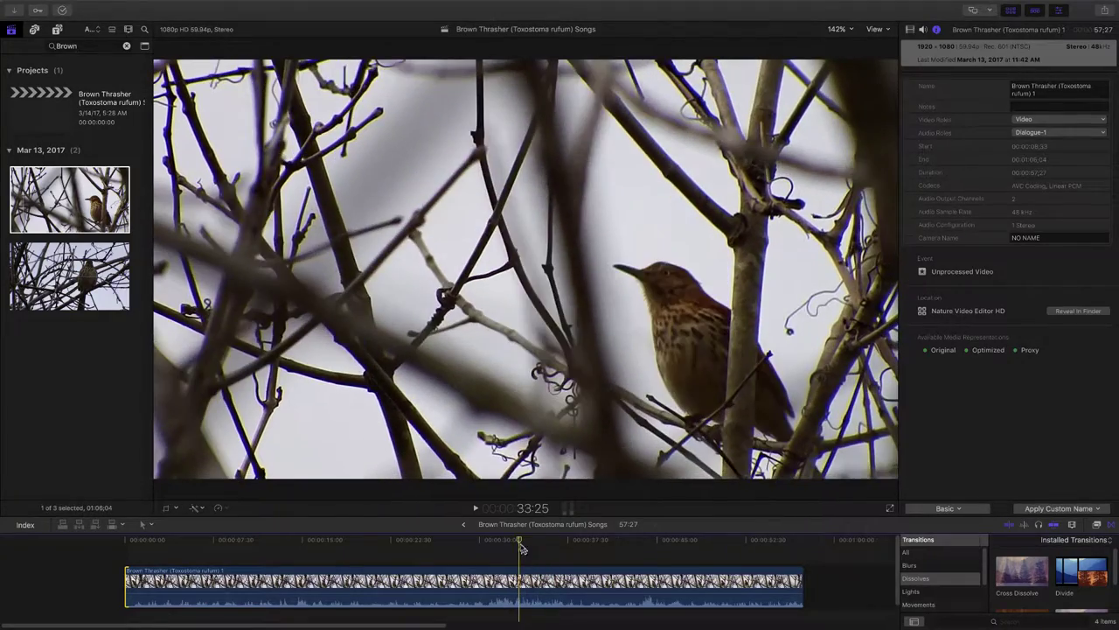
Review the clip's opening and trim its start a bit more so it runs 56;54.
{"action": "mouse_move", "coordinate": [519, 544]}
{"action": "left_mouse_down"}
{"action": "mouse_move", "coordinate": [140, 547]}
{"action": "mouse_move", "coordinate": [128, 570]}
{"action": "left_mouse_up"}
{"action": "key", "text": "space"}
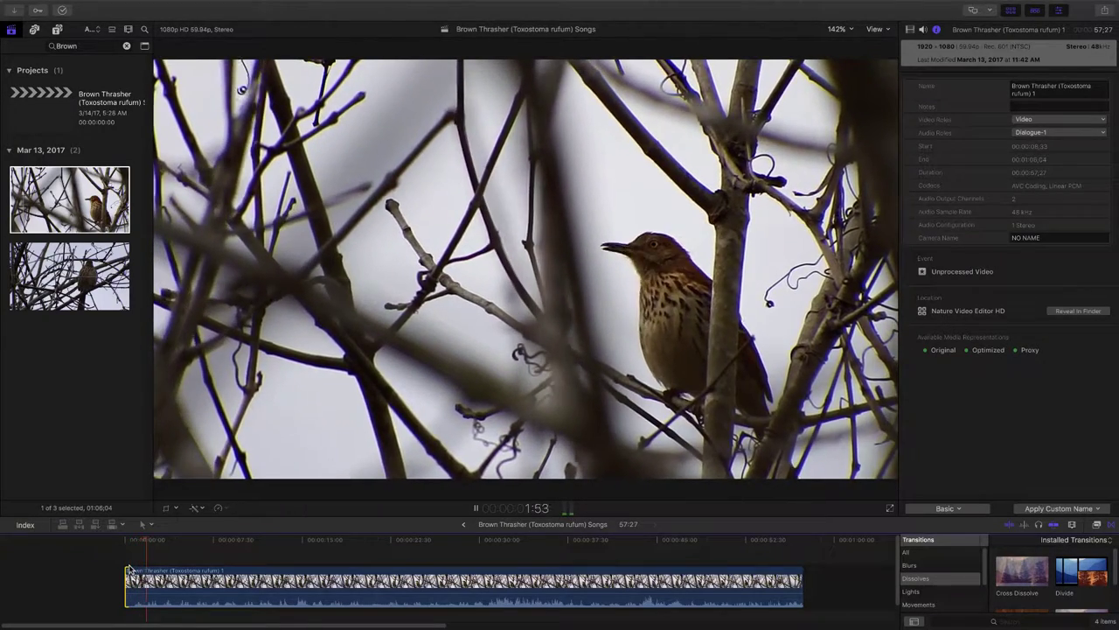
{"action": "left_click", "coordinate": [128, 585]}
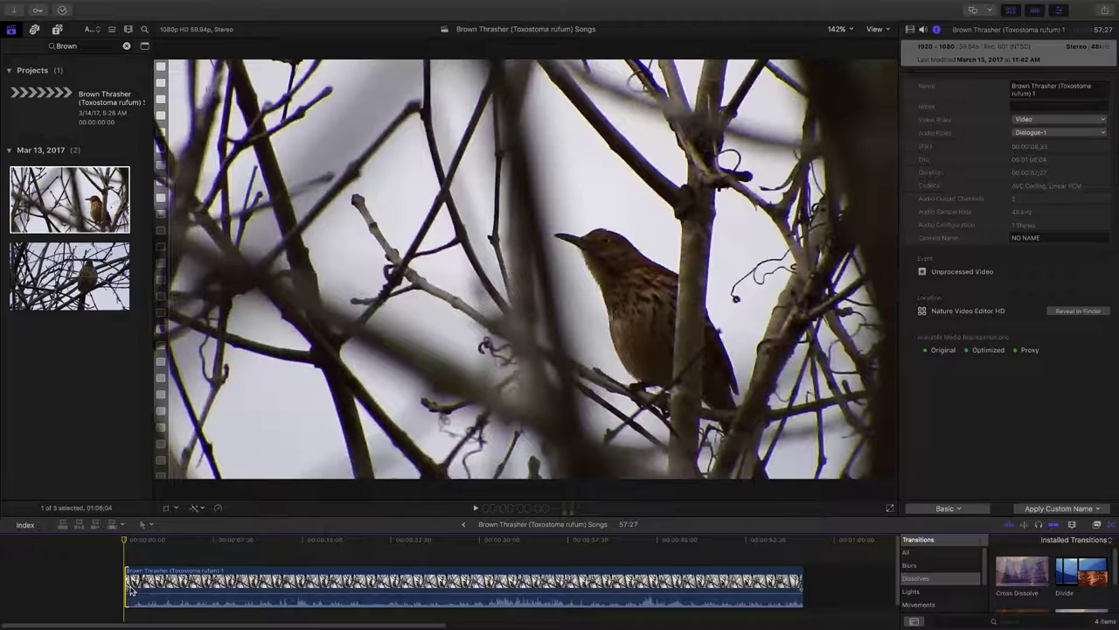
{"action": "left_click", "coordinate": [130, 588]}
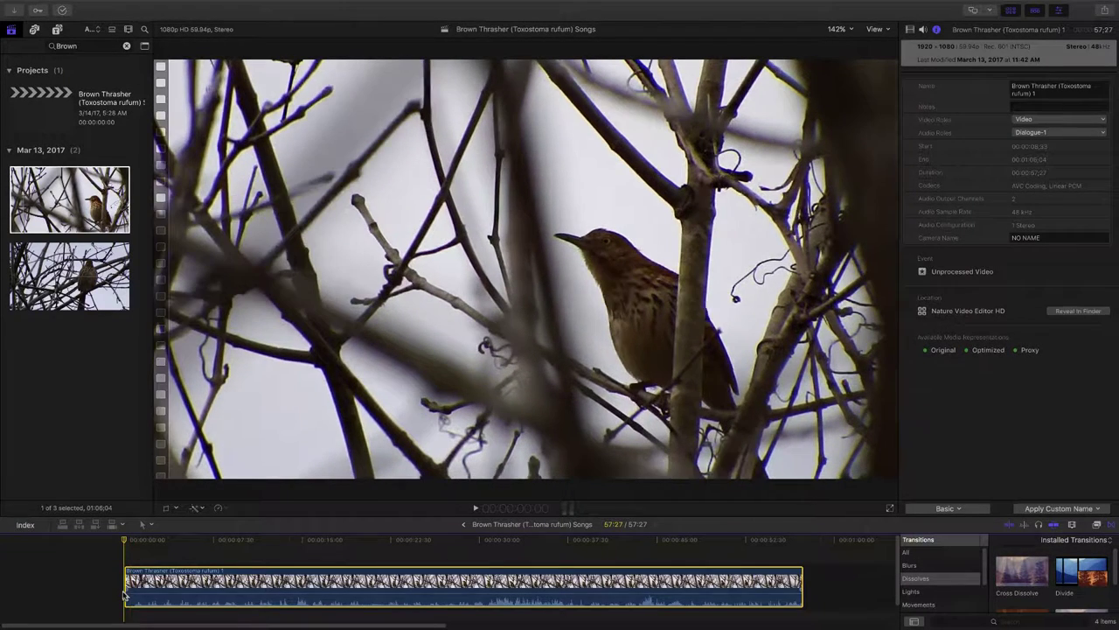
{"action": "left_click_drag", "start_coordinate": [125, 596], "coordinate": [133, 596]}
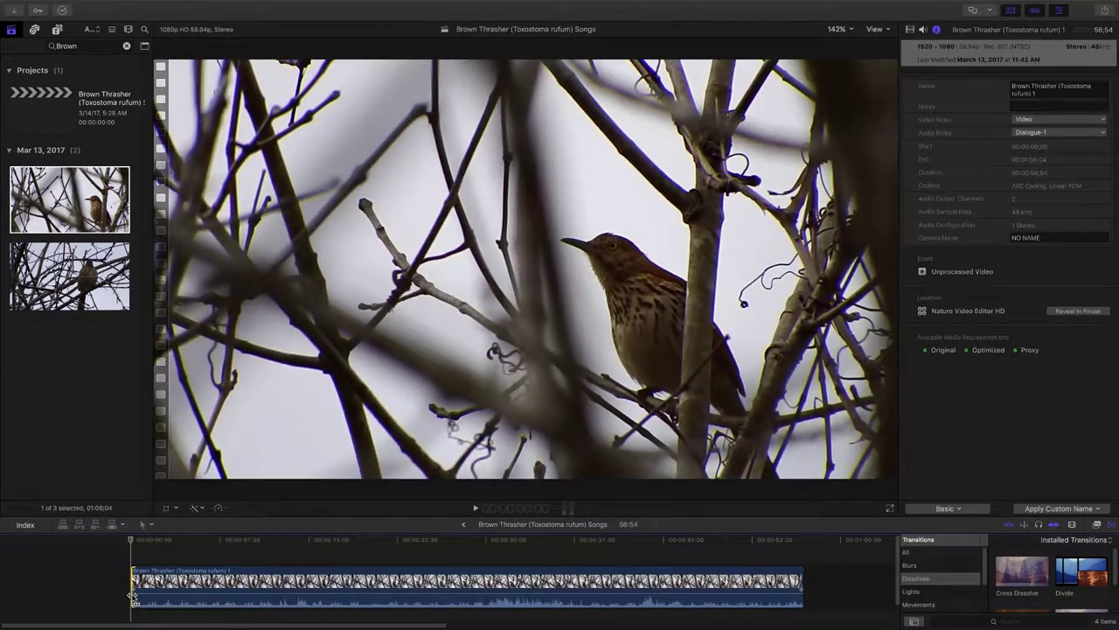
{"action": "key", "text": "space"}
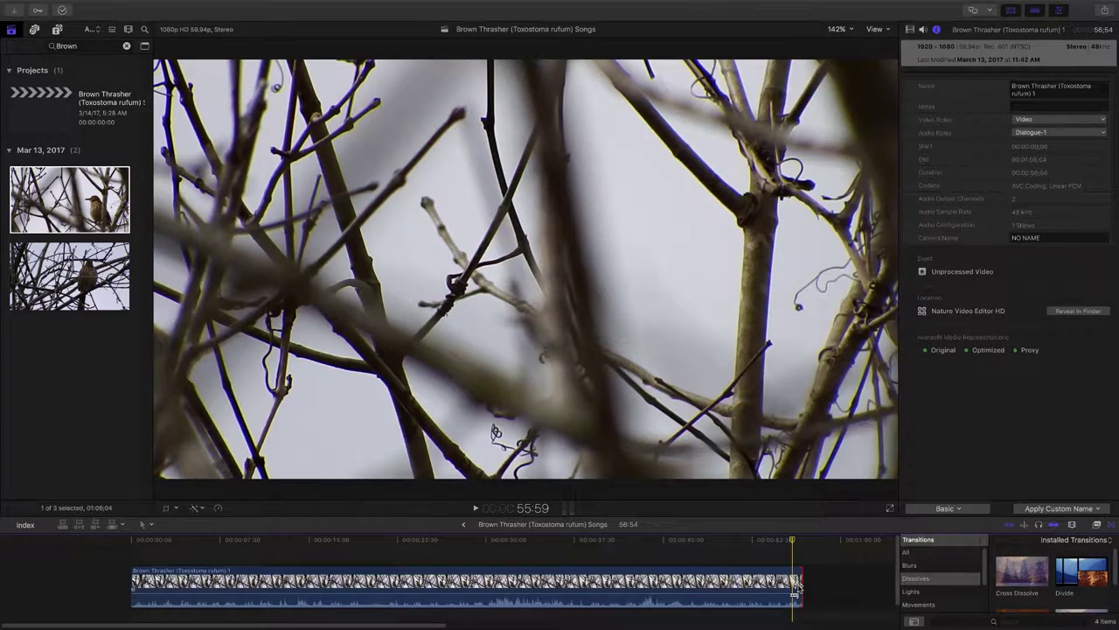
Trim the first clip's end back so the project runs 30;19.
{"action": "left_click_drag", "start_coordinate": [798, 585], "coordinate": [798, 584]}
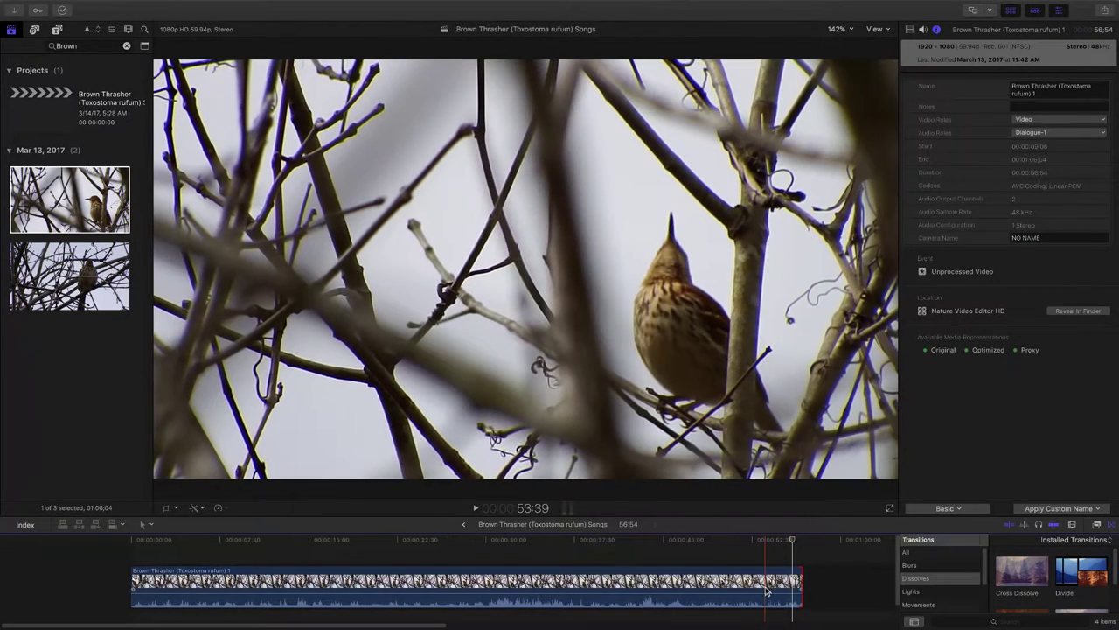
{"action": "left_click", "coordinate": [796, 586]}
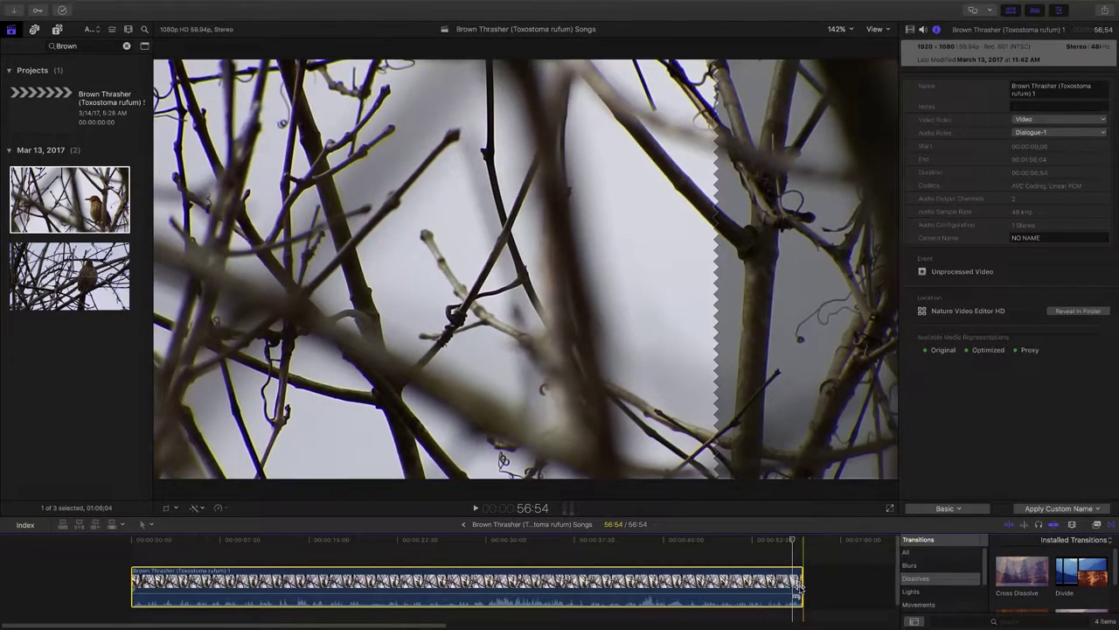
{"action": "left_click_drag", "start_coordinate": [798, 587], "coordinate": [484, 593]}
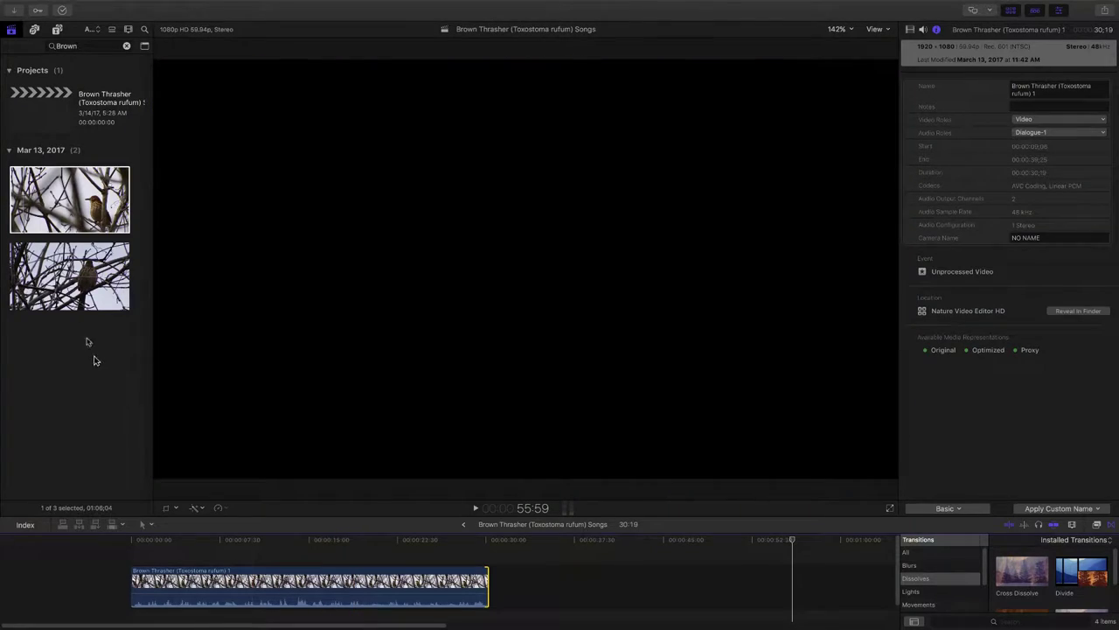
Append Brown Thrasher clip 2 after the first clip and play across the join.
{"action": "left_click", "coordinate": [66, 274]}
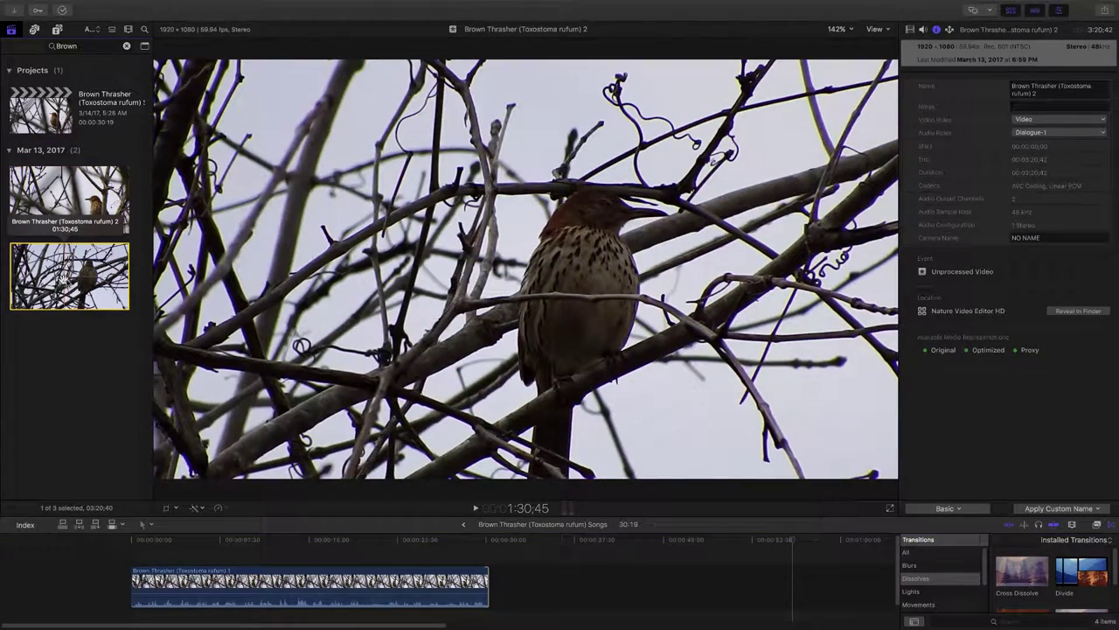
{"action": "left_click_drag", "start_coordinate": [63, 274], "coordinate": [266, 440]}
{"action": "left_click_drag", "start_coordinate": [435, 512], "coordinate": [474, 585]}
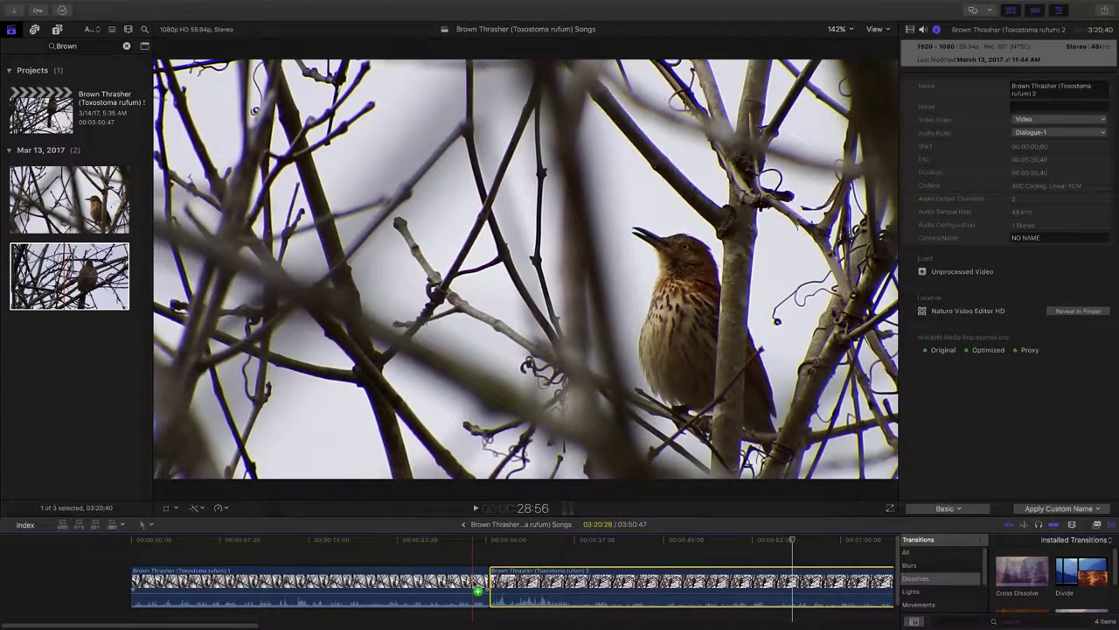
{"action": "key", "text": "space"}
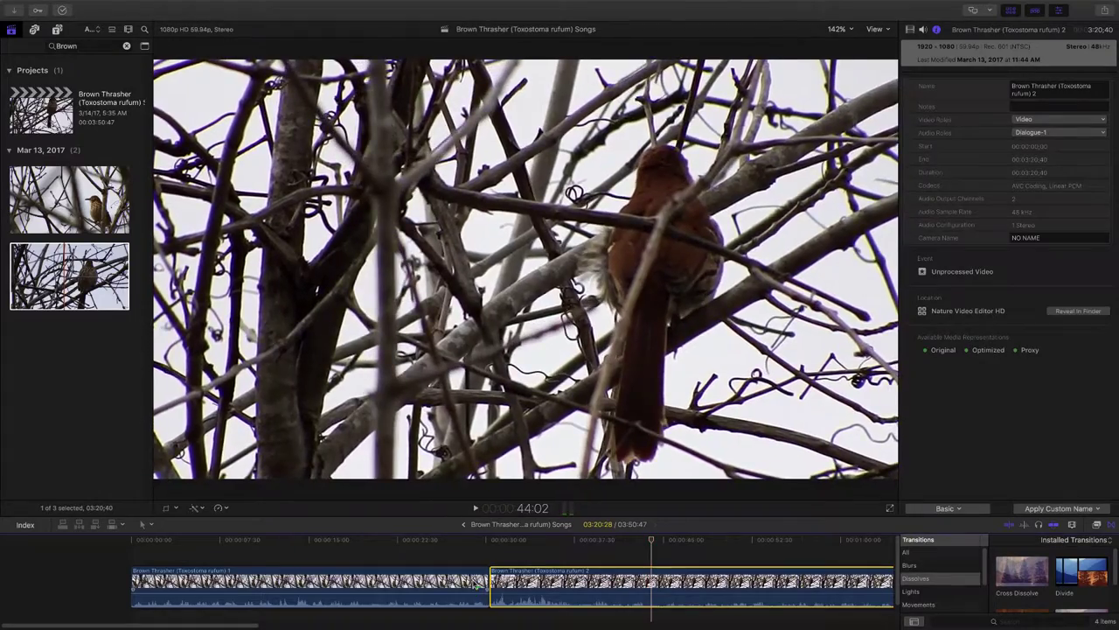
Move the edit point between the two clips about +00:33 later and play it back.
{"action": "key", "text": "space"}
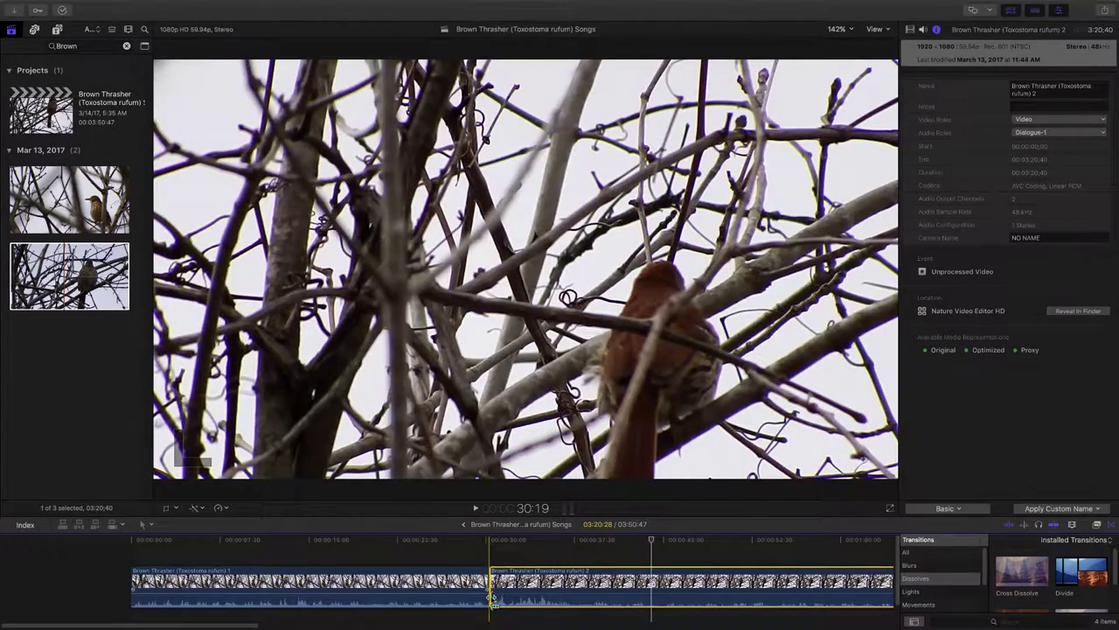
{"action": "left_click_drag", "start_coordinate": [491, 594], "coordinate": [586, 600]}
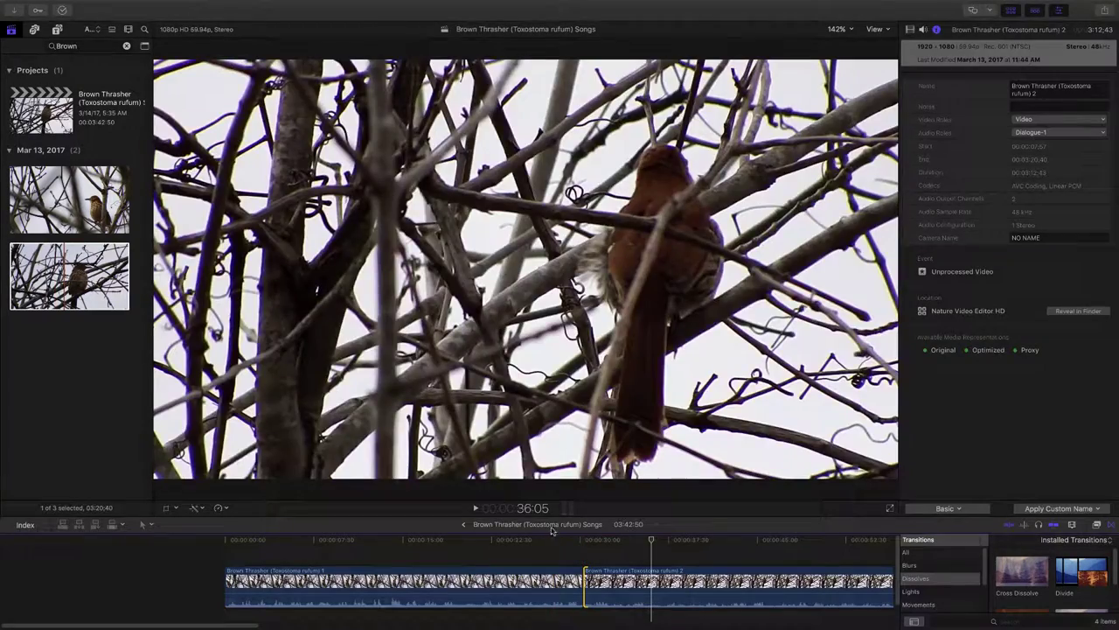
{"action": "key", "text": "space"}
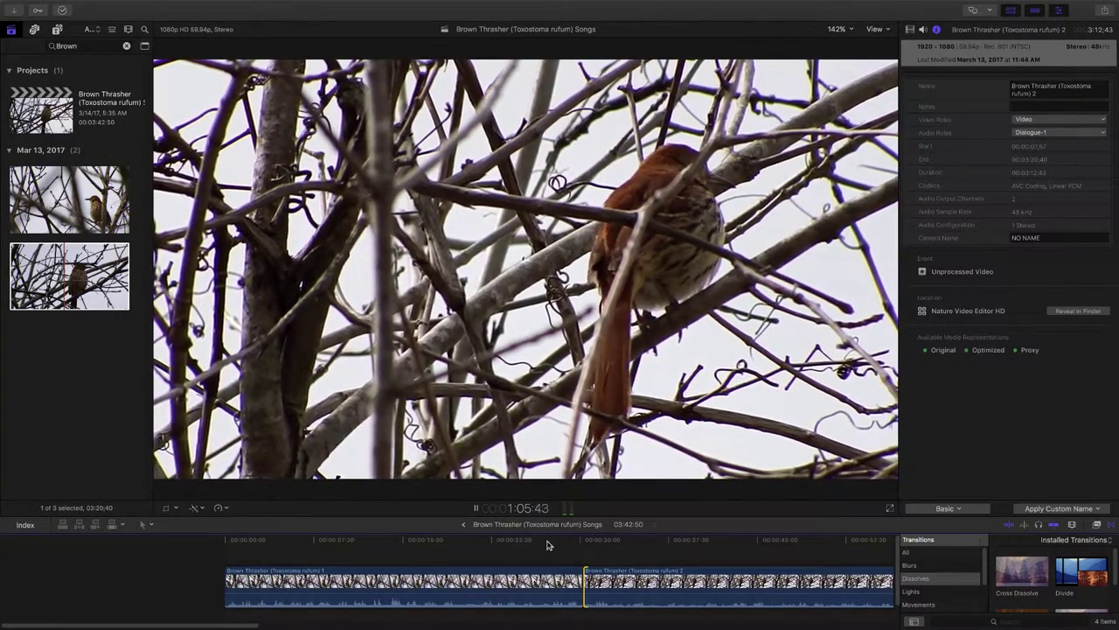
Trim the second clip's end to 30;04 so the project runs 1:00;23.
{"action": "key", "text": "shift+z"}
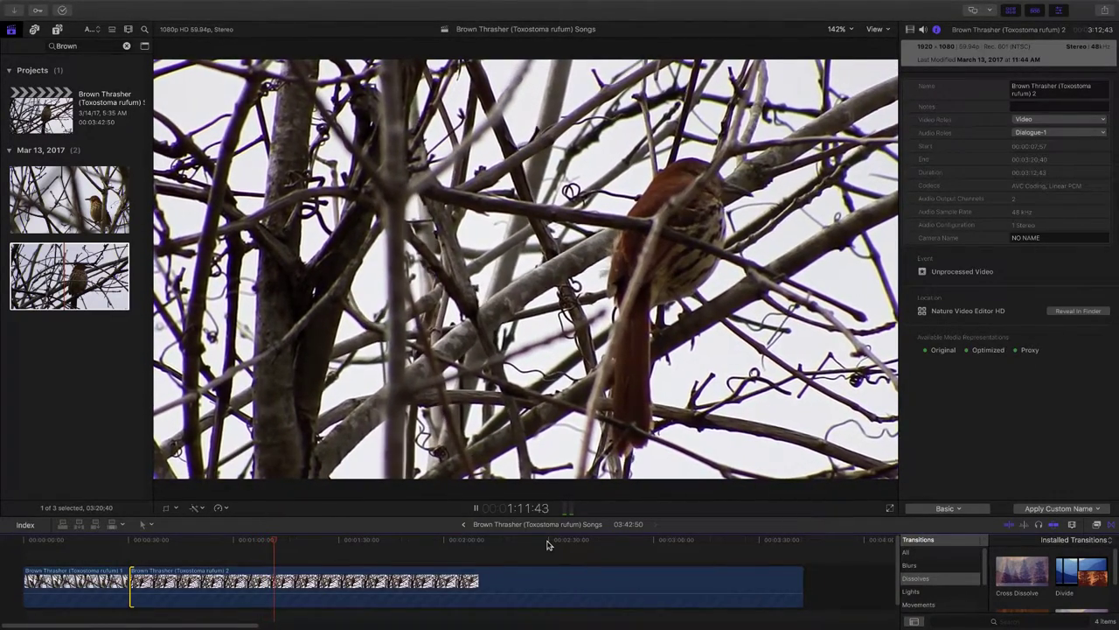
{"action": "key", "text": "space"}
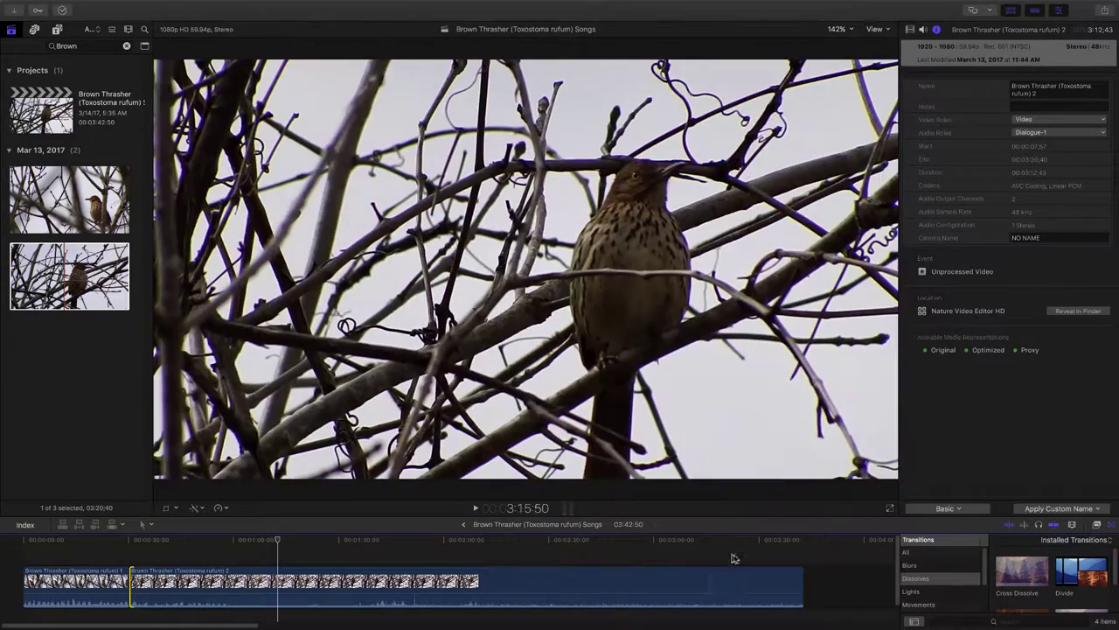
{"action": "left_click", "coordinate": [801, 584]}
{"action": "left_click_drag", "start_coordinate": [801, 584], "coordinate": [253, 591]}
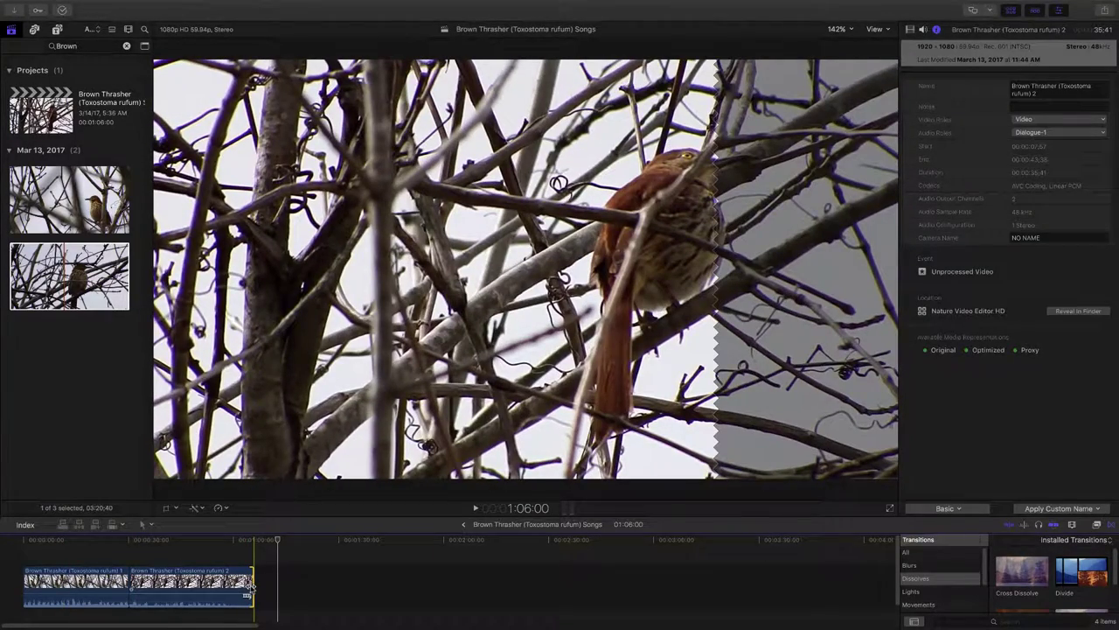
{"action": "key", "text": "space"}
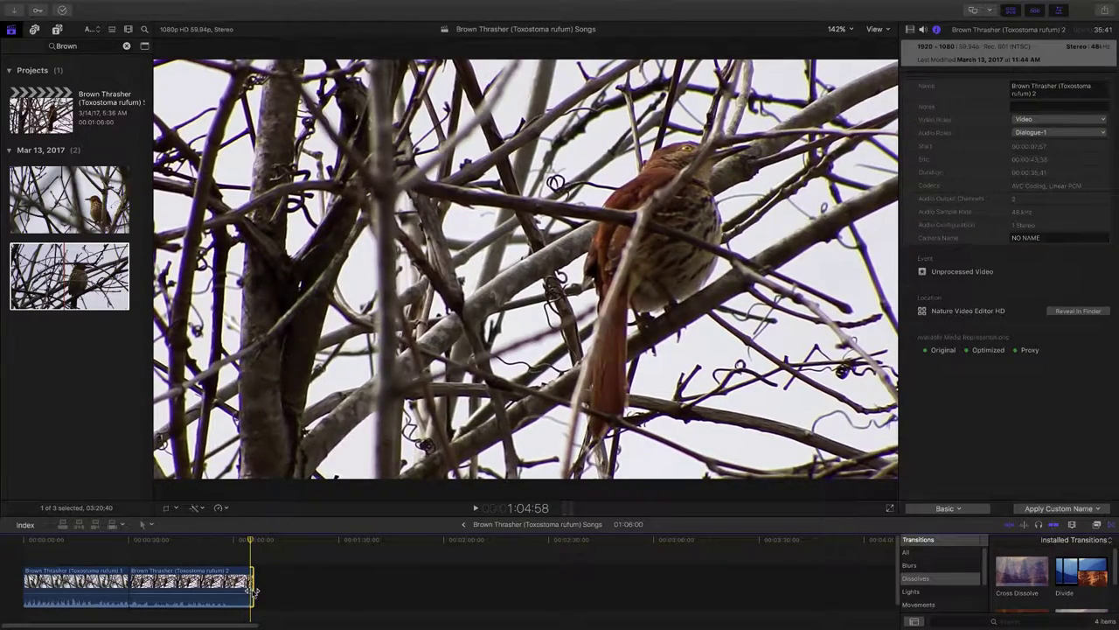
{"action": "left_click_drag", "start_coordinate": [254, 591], "coordinate": [238, 590]}
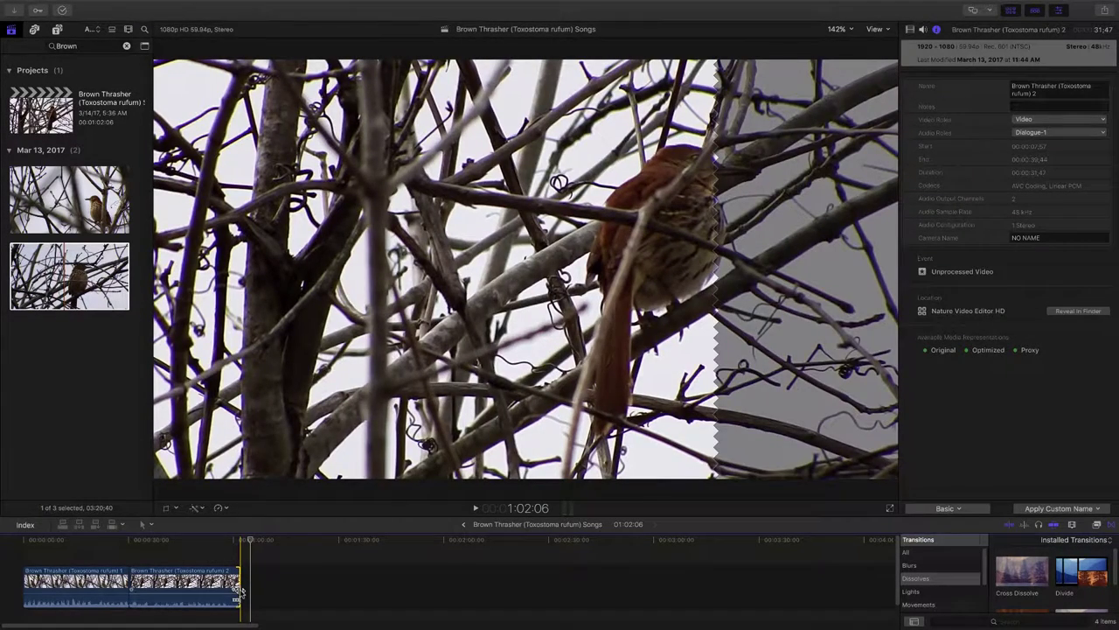
{"action": "left_click_drag", "start_coordinate": [239, 591], "coordinate": [234, 592]}
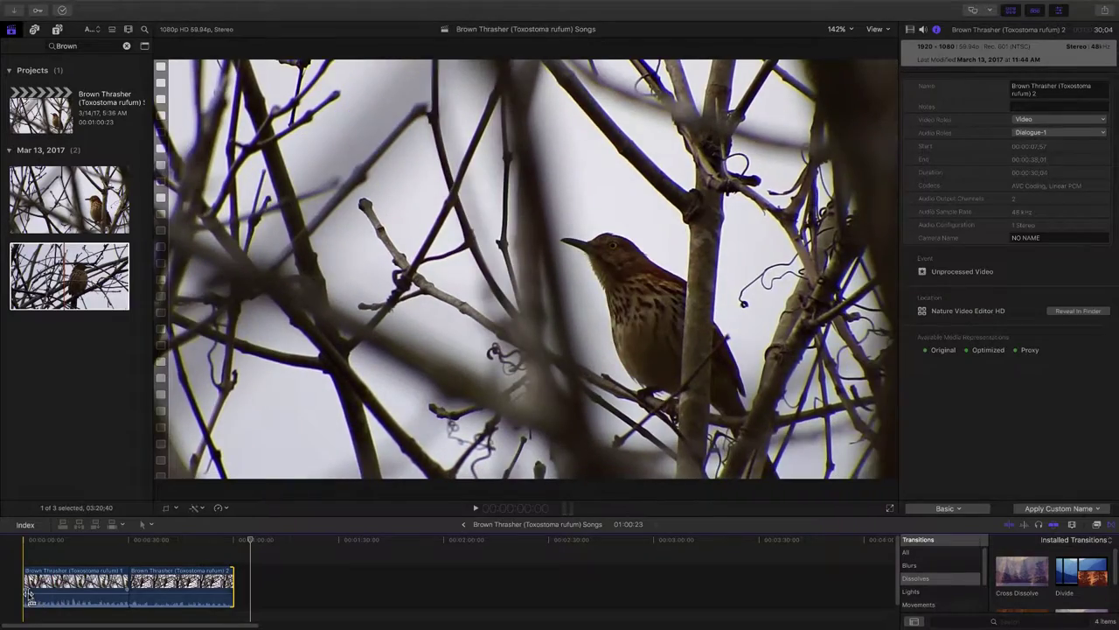
Play the edit from the start, then show the first clip's Video inspector settings.
{"action": "key", "text": "space"}
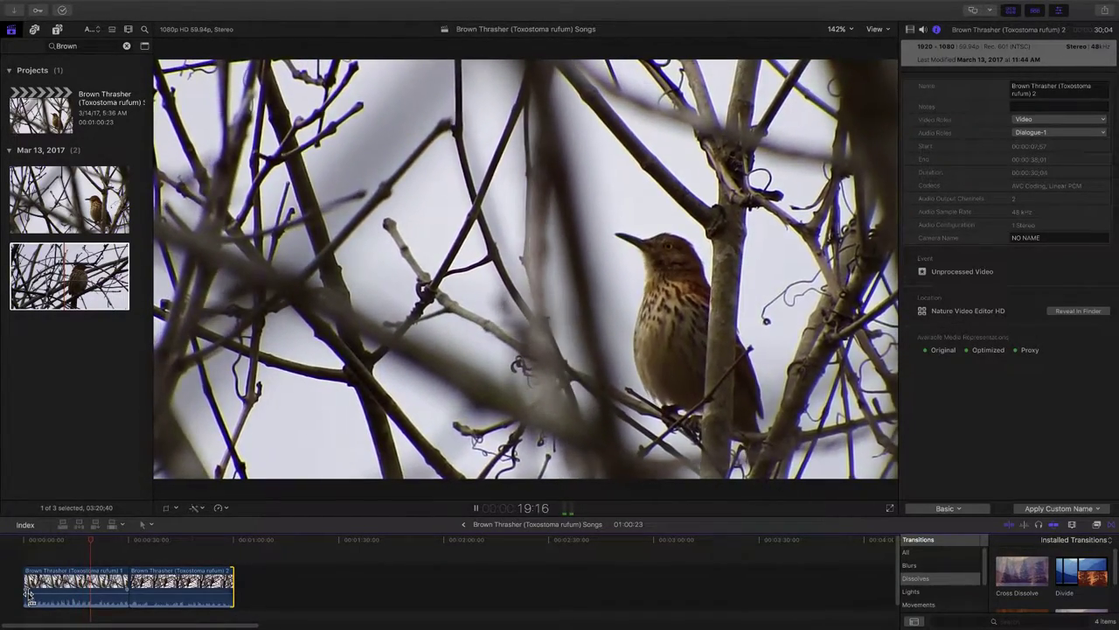
{"action": "key", "text": "space"}
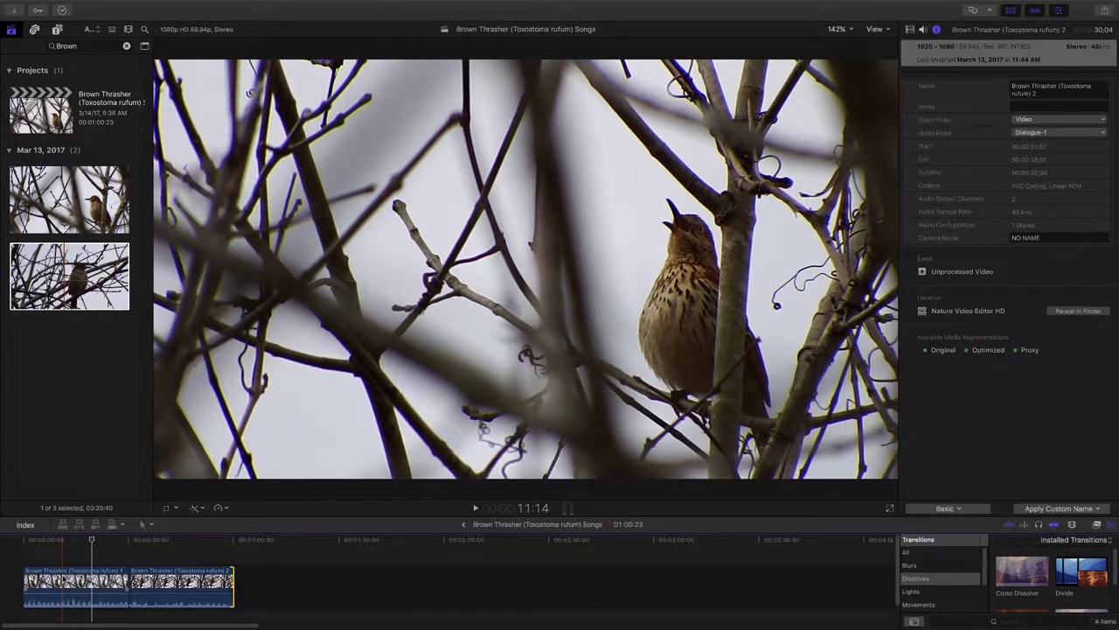
{"action": "left_click", "coordinate": [66, 579]}
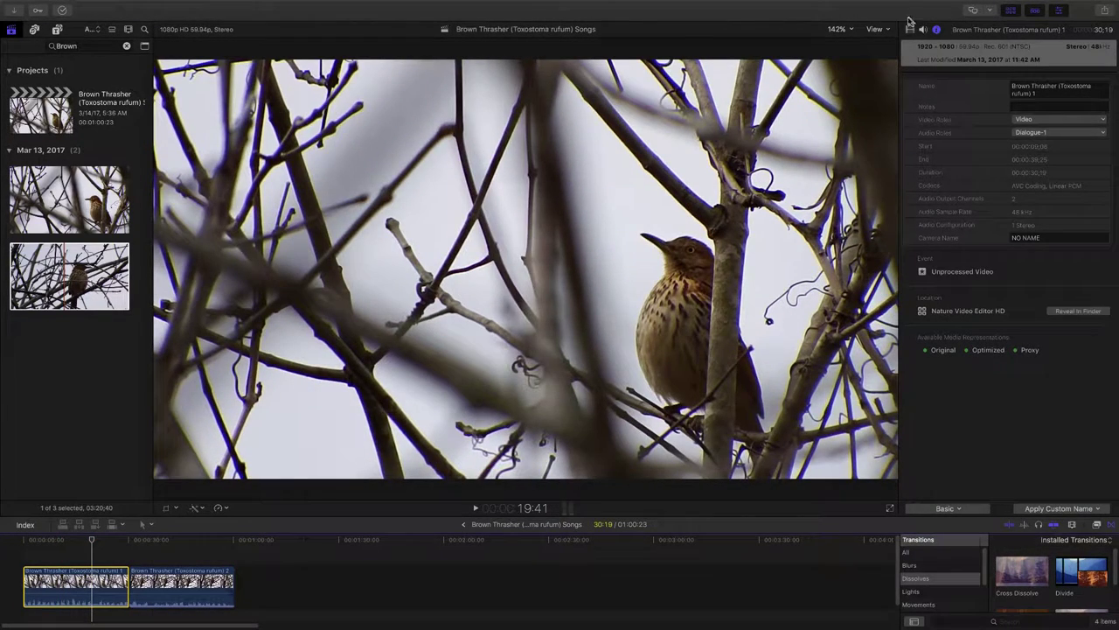
{"action": "left_click", "coordinate": [910, 32]}
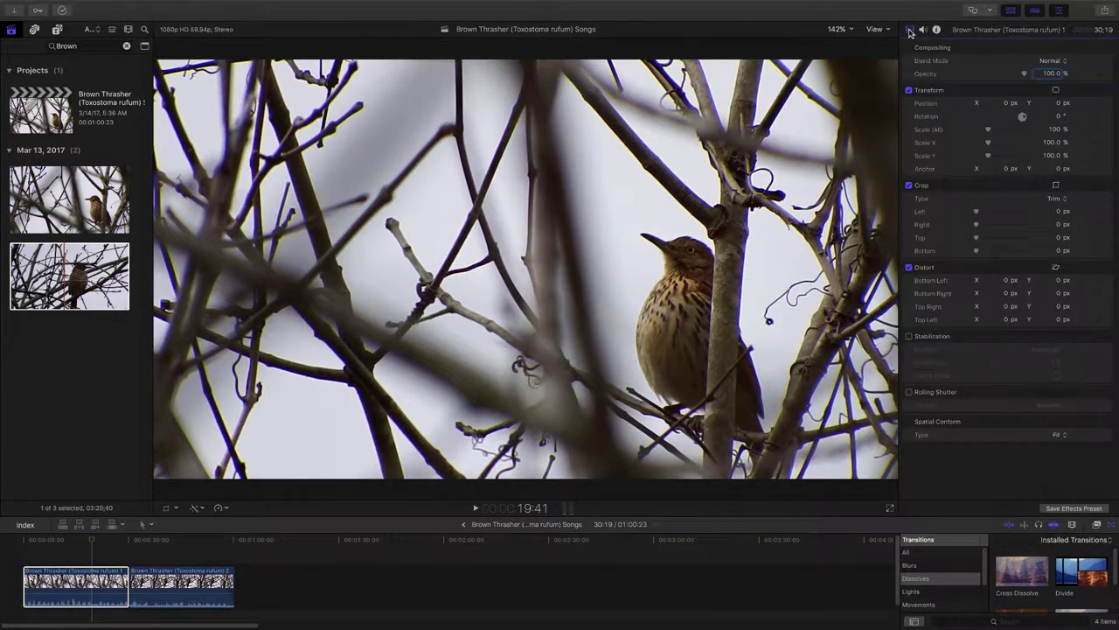
Show the viewer's crop controls for the first thrasher clip with Trim as the crop type.
{"action": "left_click", "coordinate": [1056, 186]}
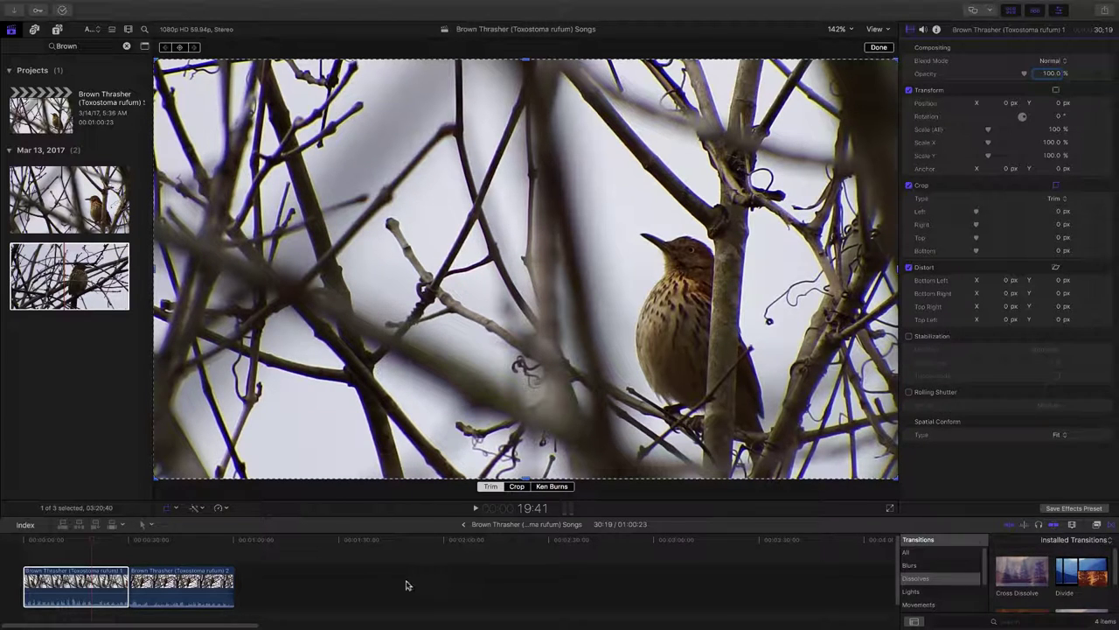
{"action": "left_click_drag", "start_coordinate": [94, 546], "coordinate": [151, 554]}
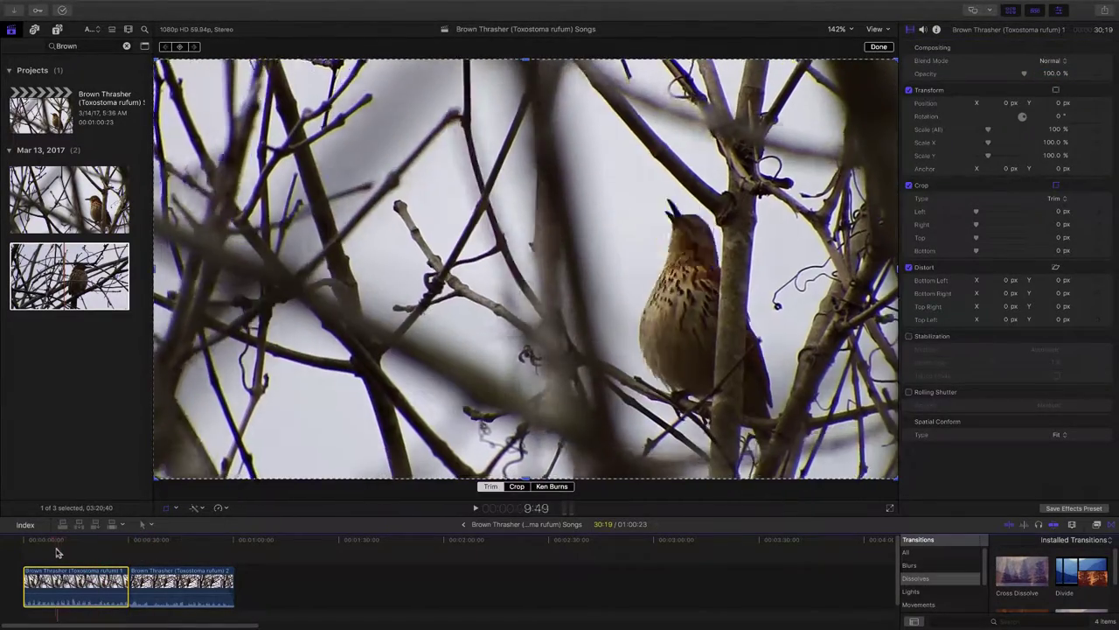
{"action": "left_click_drag", "start_coordinate": [150, 555], "coordinate": [161, 558]}
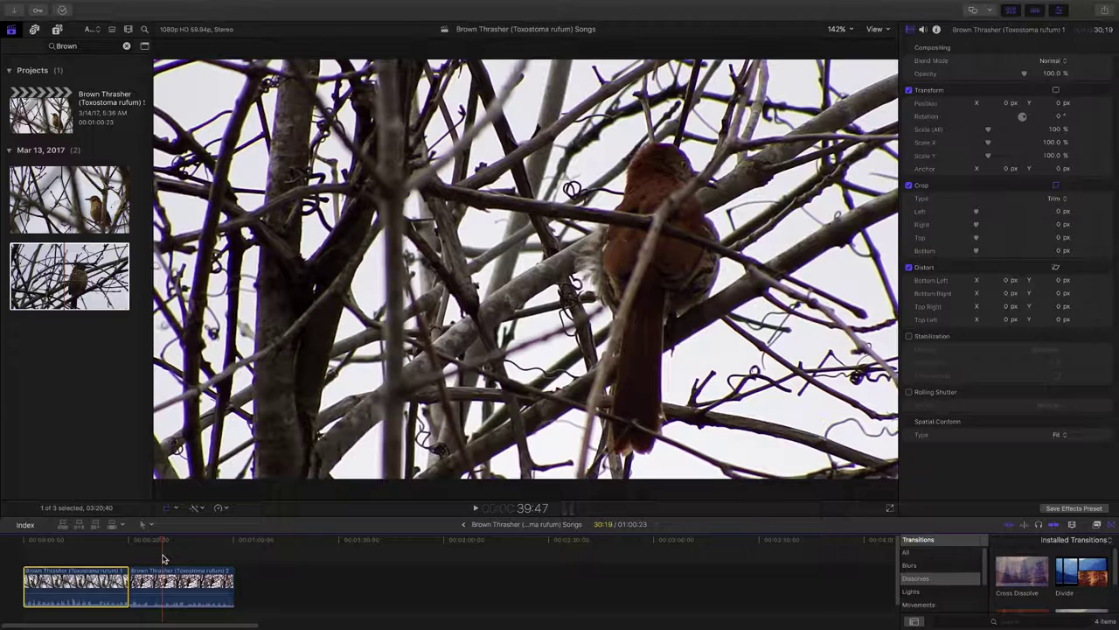
{"action": "key", "text": "shift+c"}
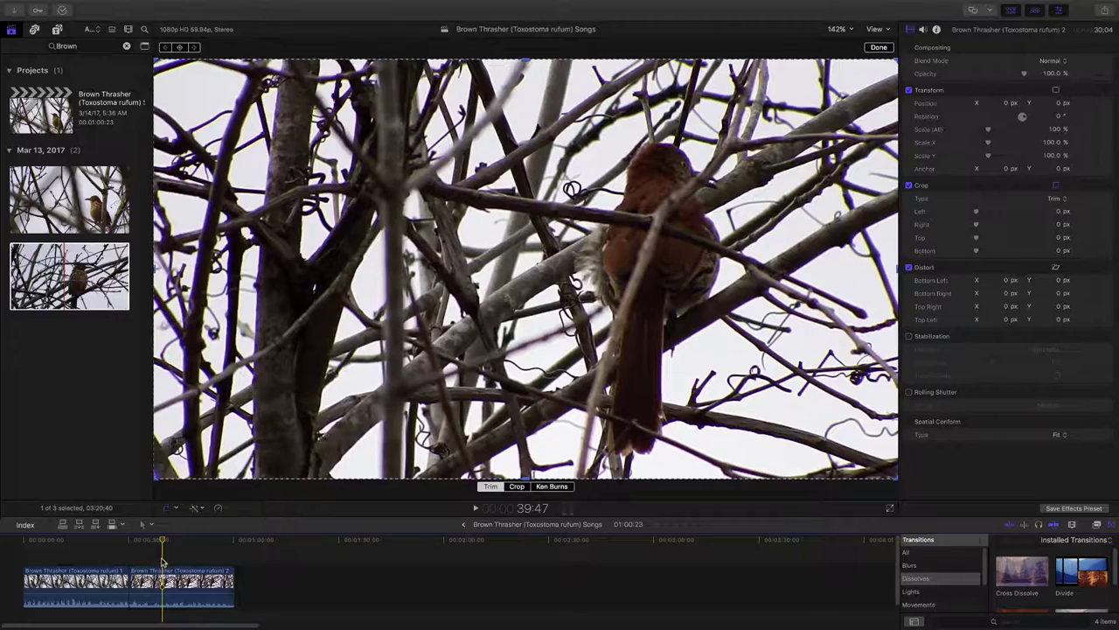
{"action": "left_click_drag", "start_coordinate": [162, 546], "coordinate": [72, 558]}
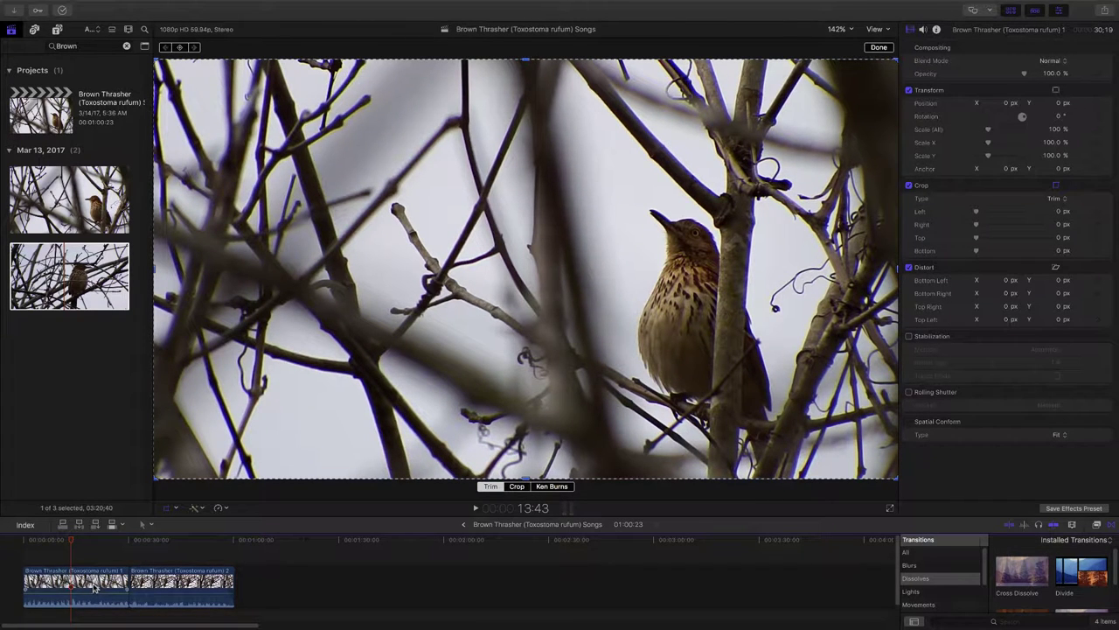
{"action": "left_click", "coordinate": [93, 588]}
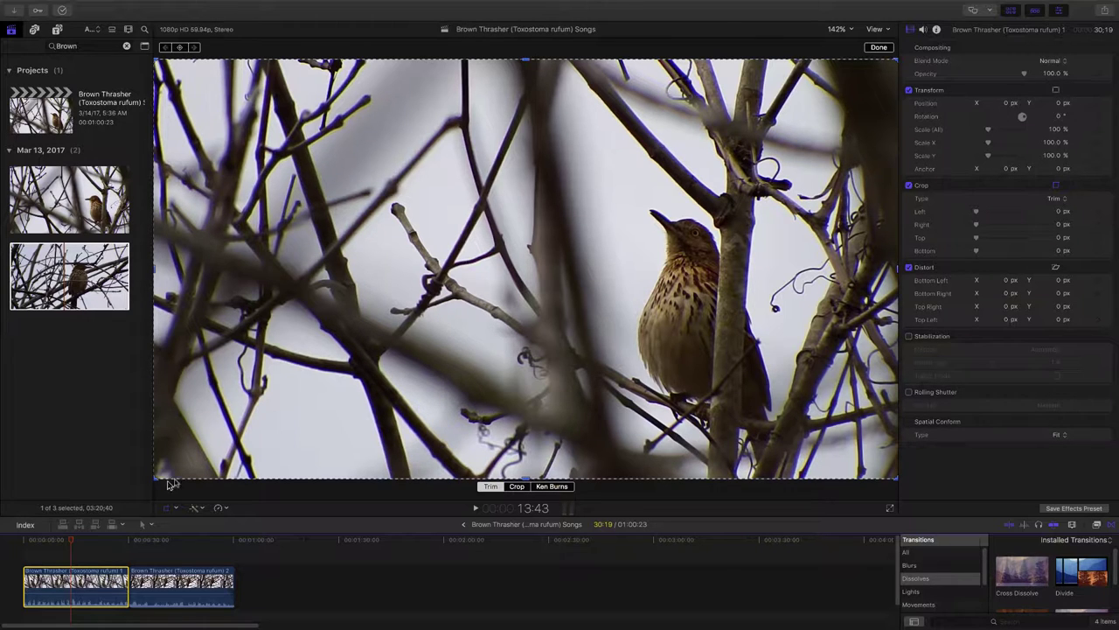
{"action": "left_click", "coordinate": [517, 488]}
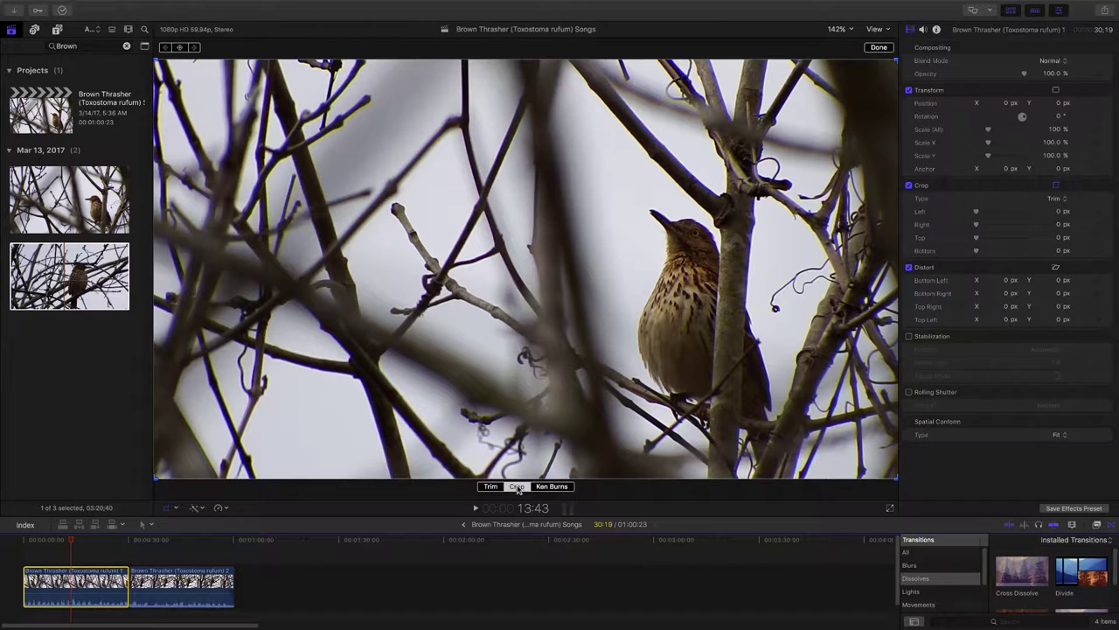
{"action": "left_click", "coordinate": [491, 487]}
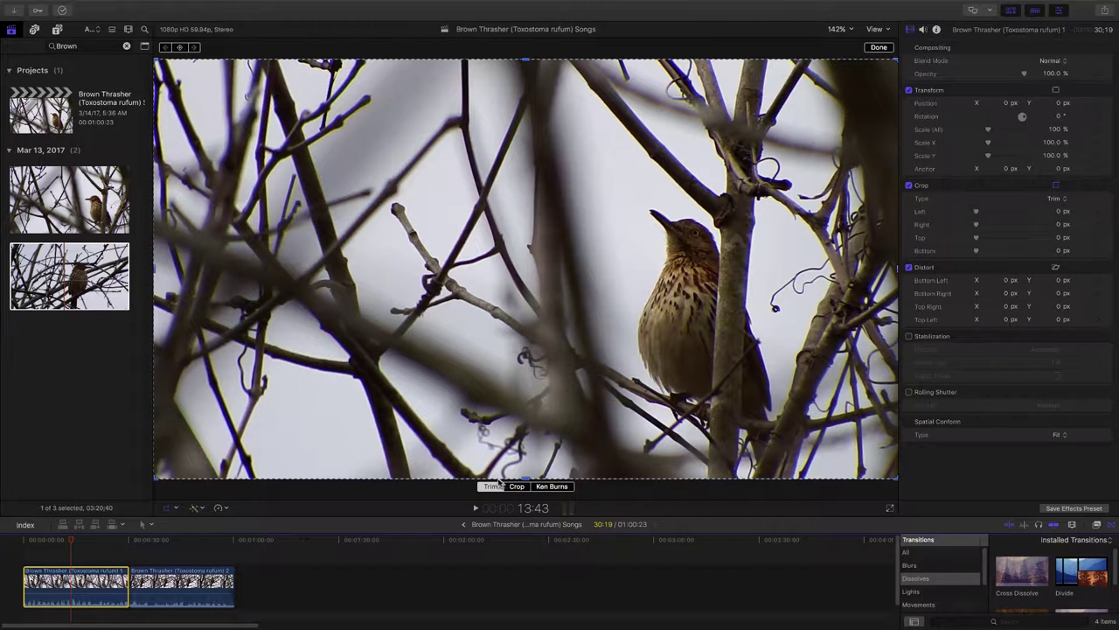
Switch the crop type to Ken Burns and swap the start and end framing.
{"action": "left_click", "coordinate": [544, 488]}
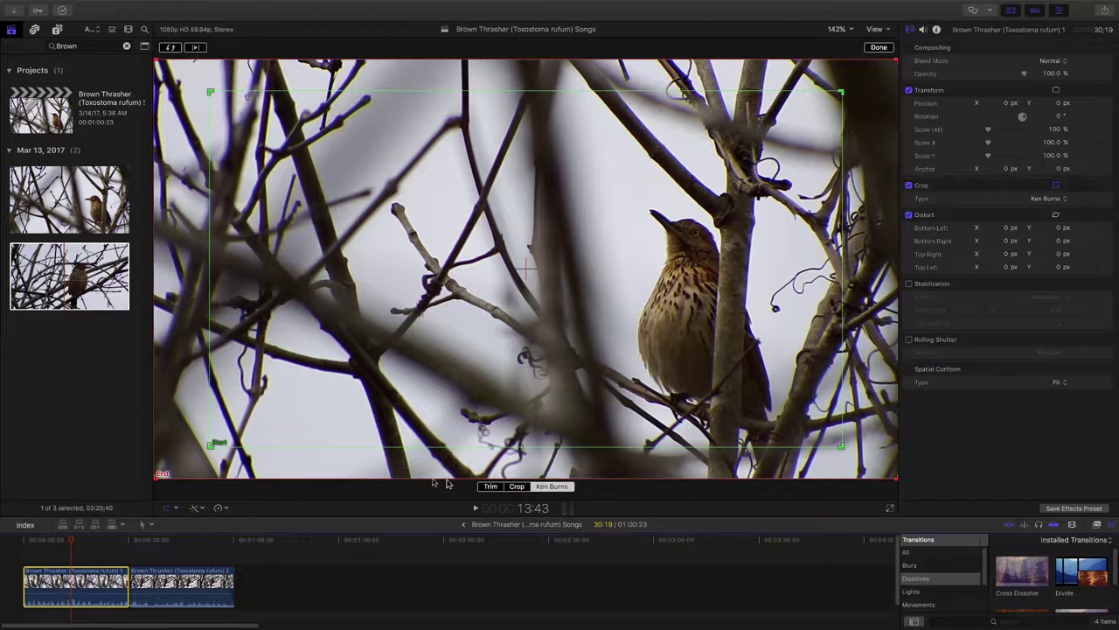
{"action": "left_click", "coordinate": [170, 49]}
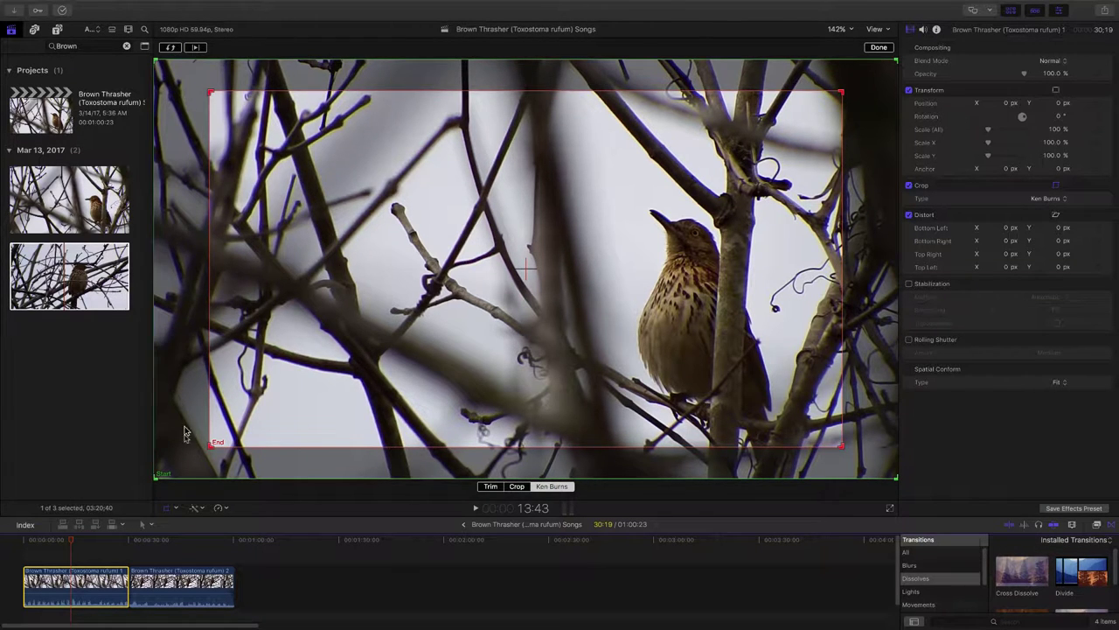
{"action": "left_click", "coordinate": [170, 48]}
{"action": "left_click", "coordinate": [171, 48]}
{"action": "left_click", "coordinate": [170, 48]}
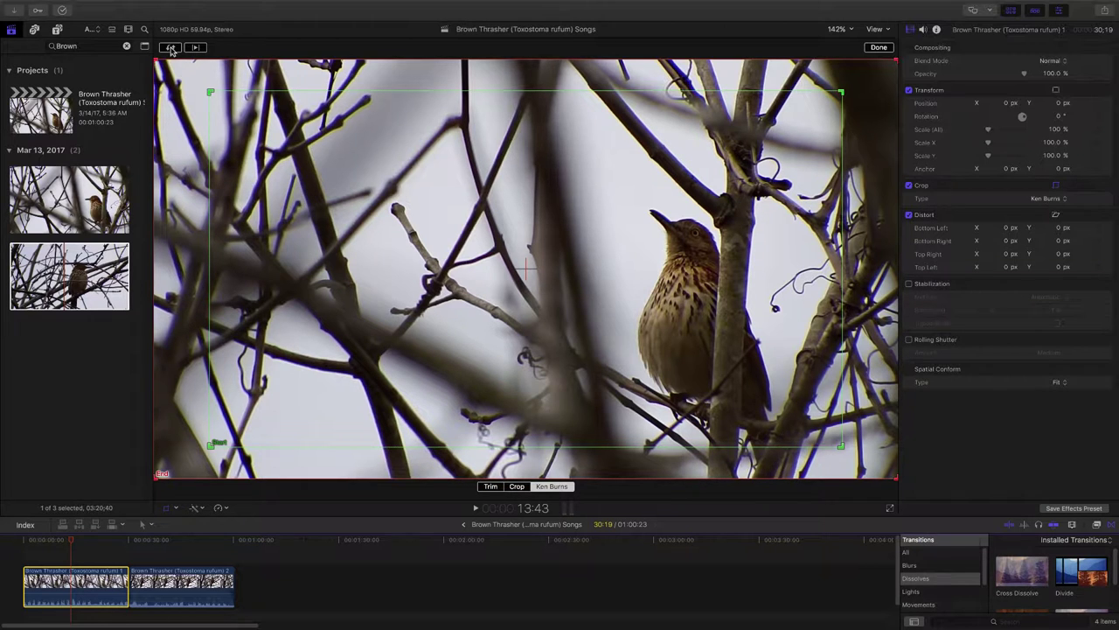
{"action": "left_click", "coordinate": [170, 48]}
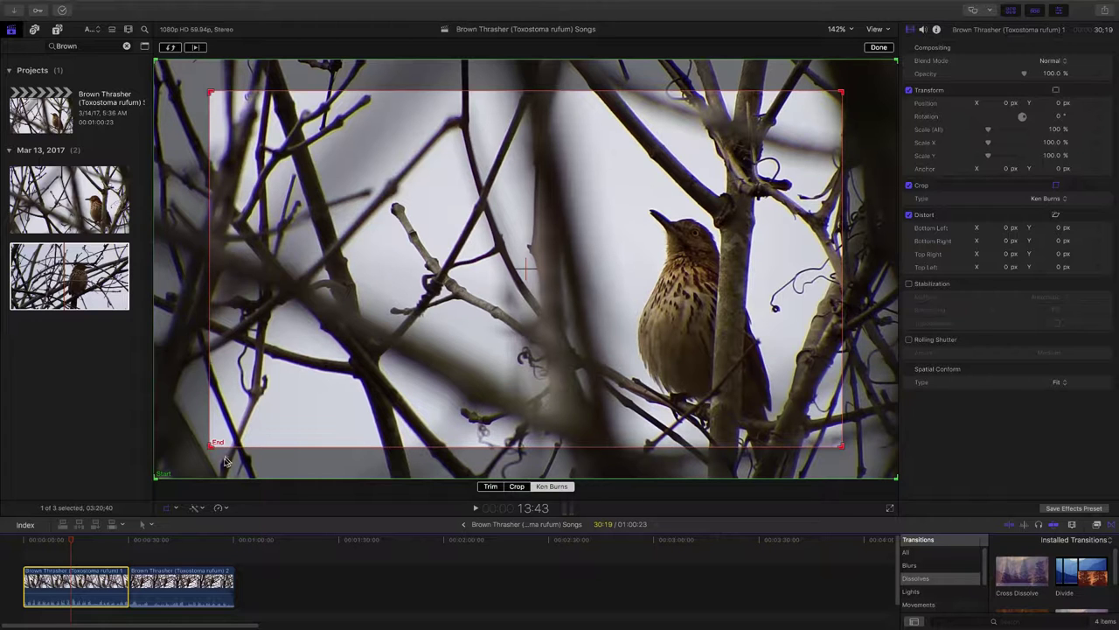
Tighten the red End rectangle around the thrasher and scrub the clip to check the zoom.
{"action": "left_click_drag", "start_coordinate": [210, 446], "coordinate": [306, 391]}
{"action": "left_click_drag", "start_coordinate": [548, 316], "coordinate": [601, 398]}
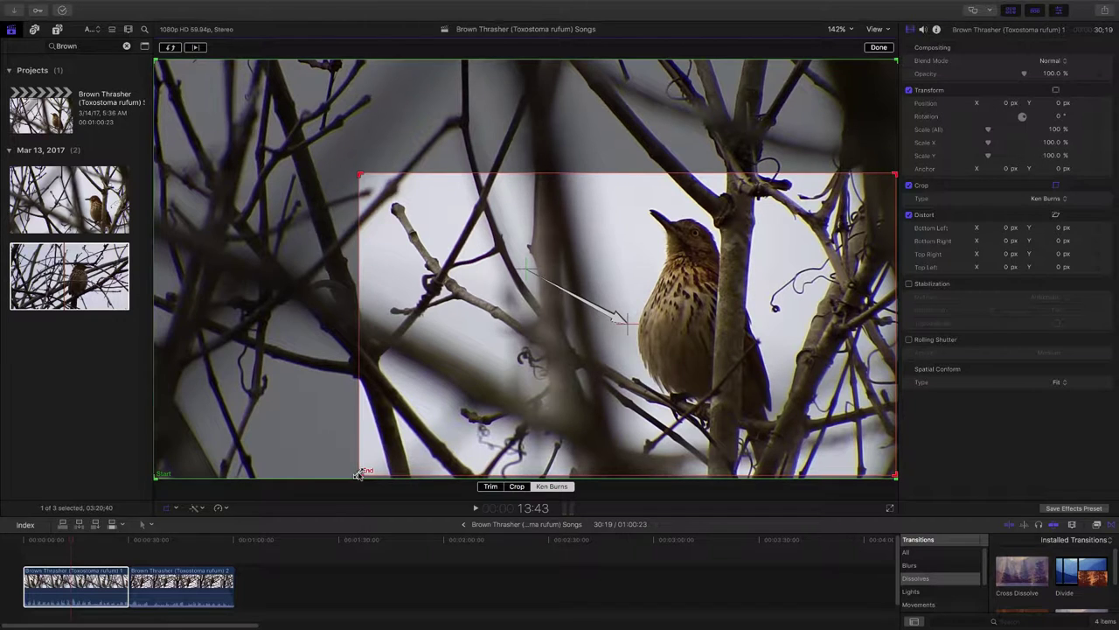
{"action": "left_click_drag", "start_coordinate": [359, 475], "coordinate": [456, 418]}
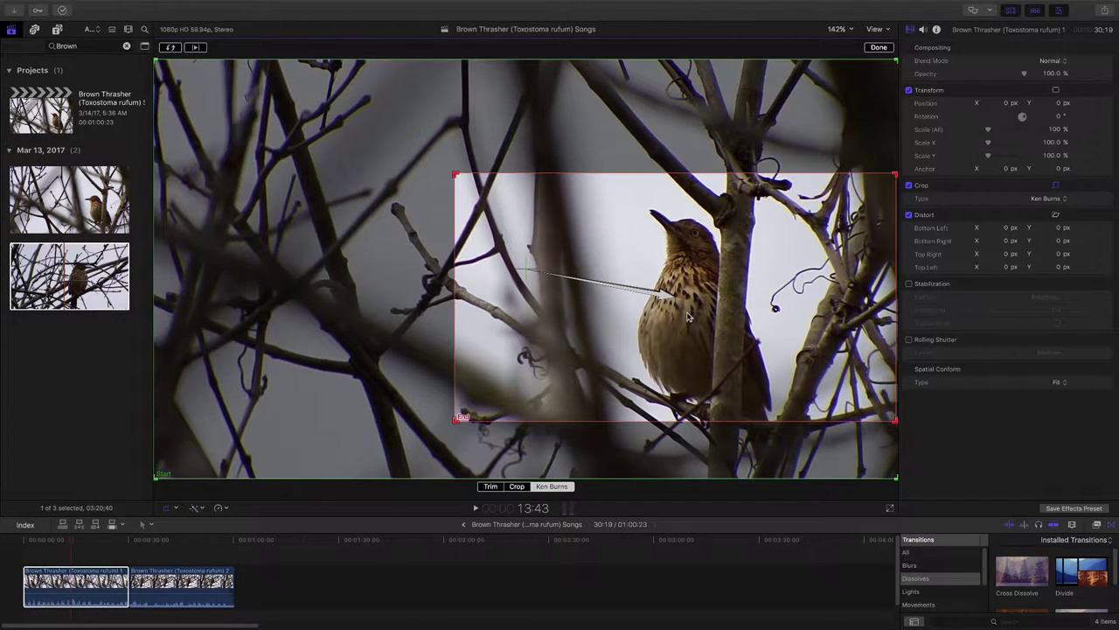
{"action": "mouse_move", "coordinate": [687, 318]}
{"action": "left_mouse_down"}
{"action": "mouse_move", "coordinate": [688, 344]}
{"action": "mouse_move", "coordinate": [690, 331]}
{"action": "left_mouse_up"}
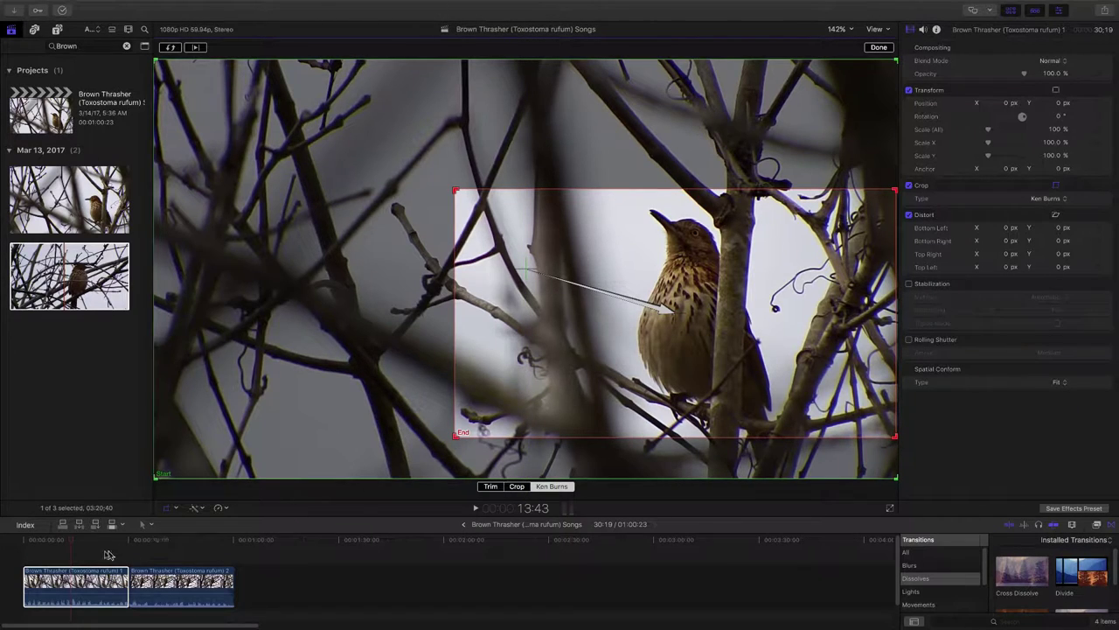
{"action": "left_click", "coordinate": [78, 543]}
{"action": "mouse_move", "coordinate": [78, 543]}
{"action": "left_mouse_down"}
{"action": "mouse_move", "coordinate": [124, 543]}
{"action": "mouse_move", "coordinate": [96, 542]}
{"action": "left_mouse_up"}
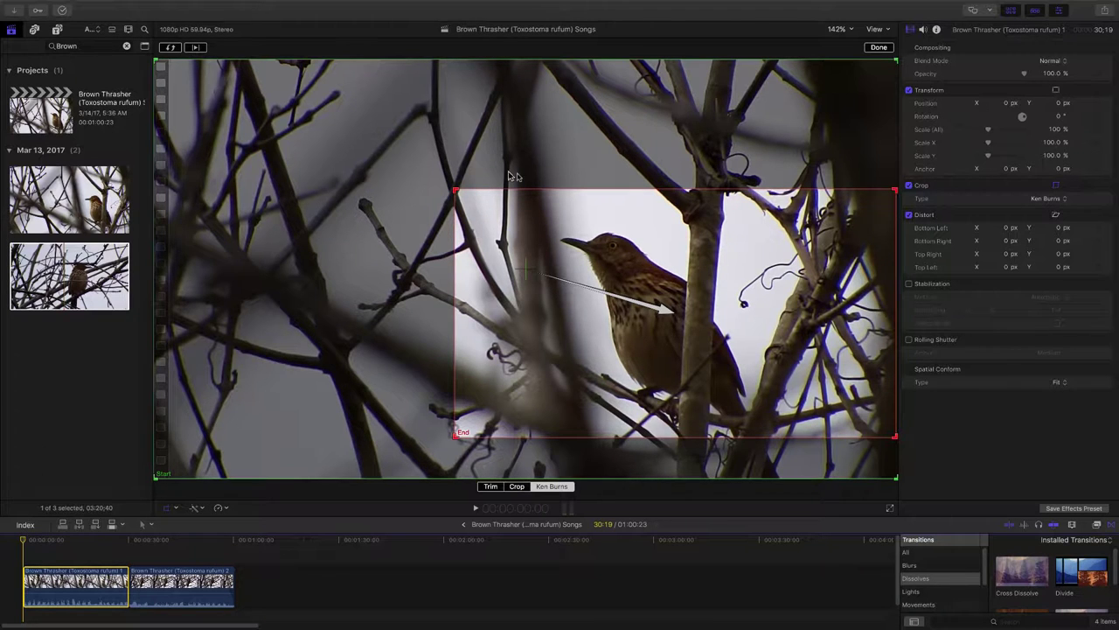
Close the Ken Burns controls and play the first thrasher clip to preview its zoom.
{"action": "left_click", "coordinate": [872, 48]}
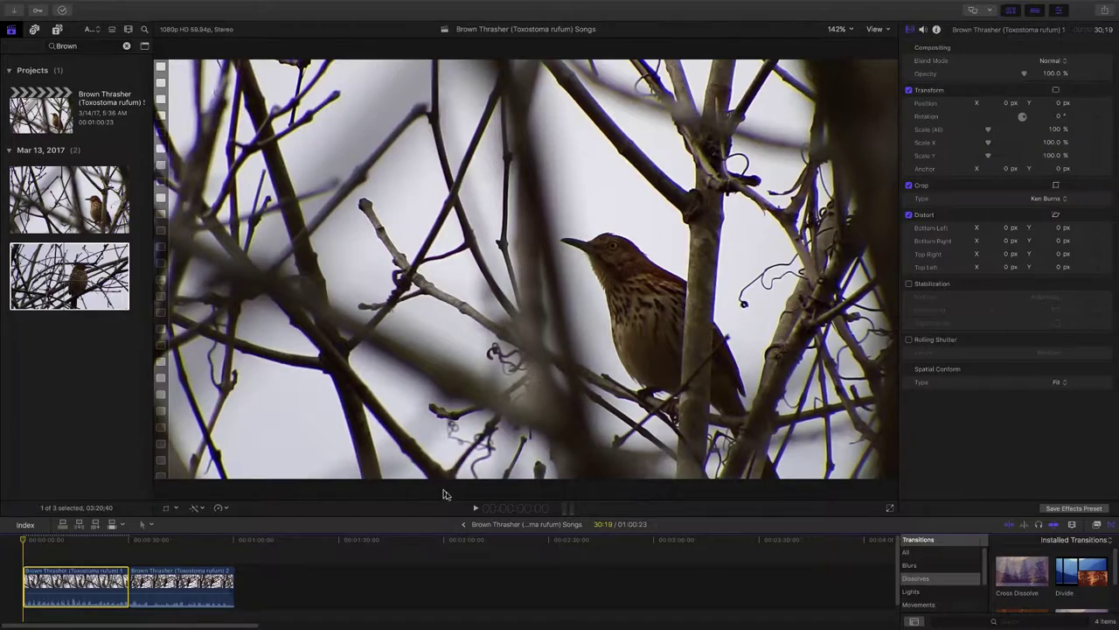
{"action": "key", "text": "space"}
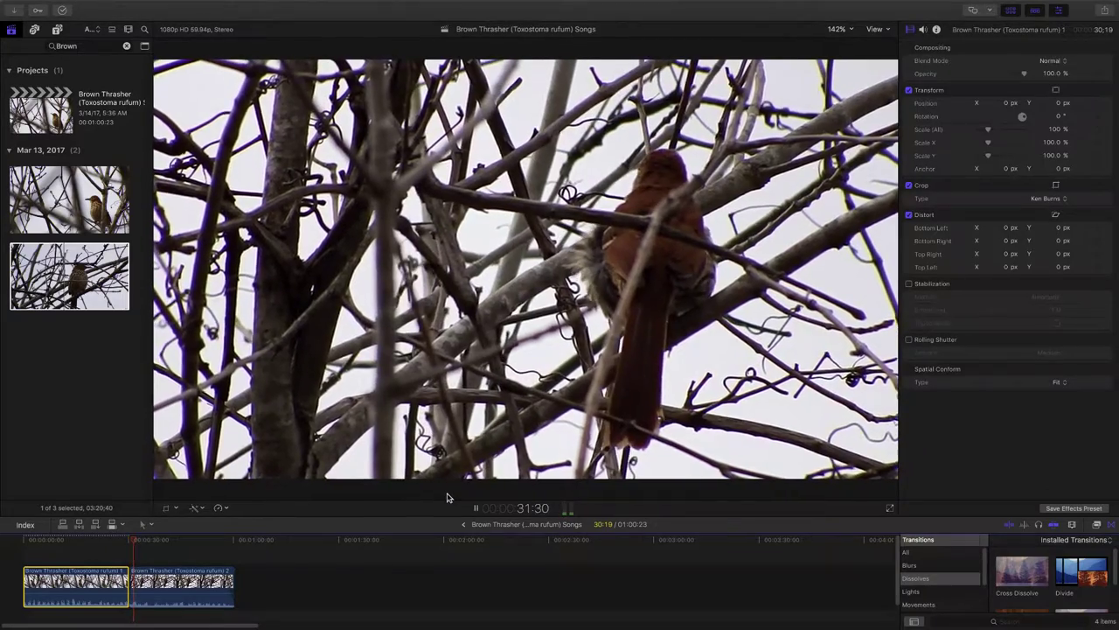
Stop playback, return the playhead to 17:00 and select the first thrasher clip.
{"action": "key", "text": "space"}
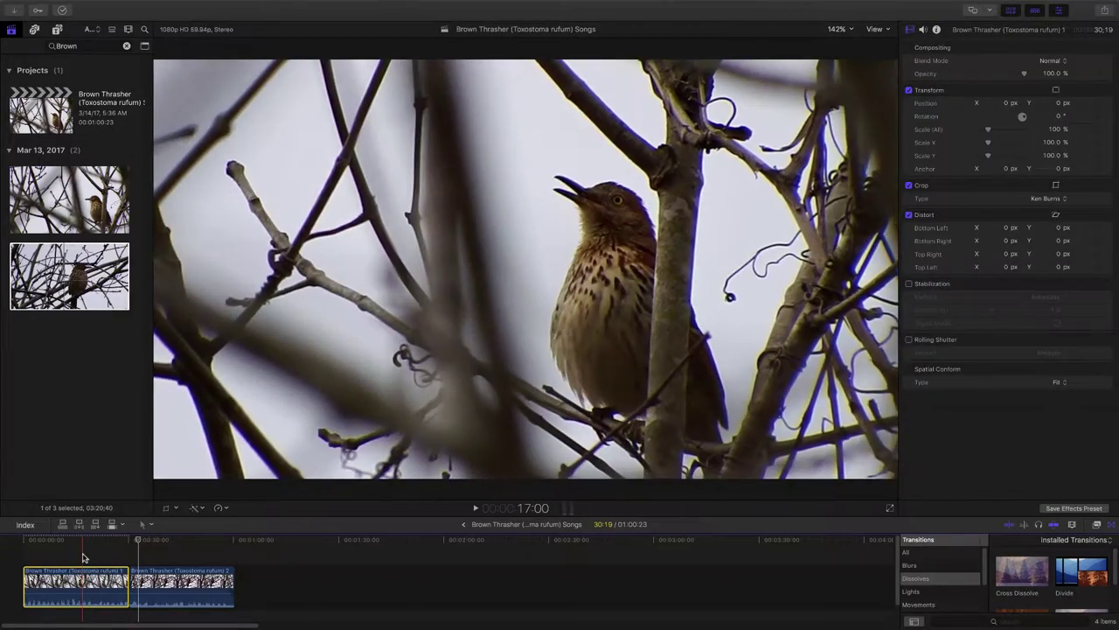
{"action": "left_click", "coordinate": [83, 557]}
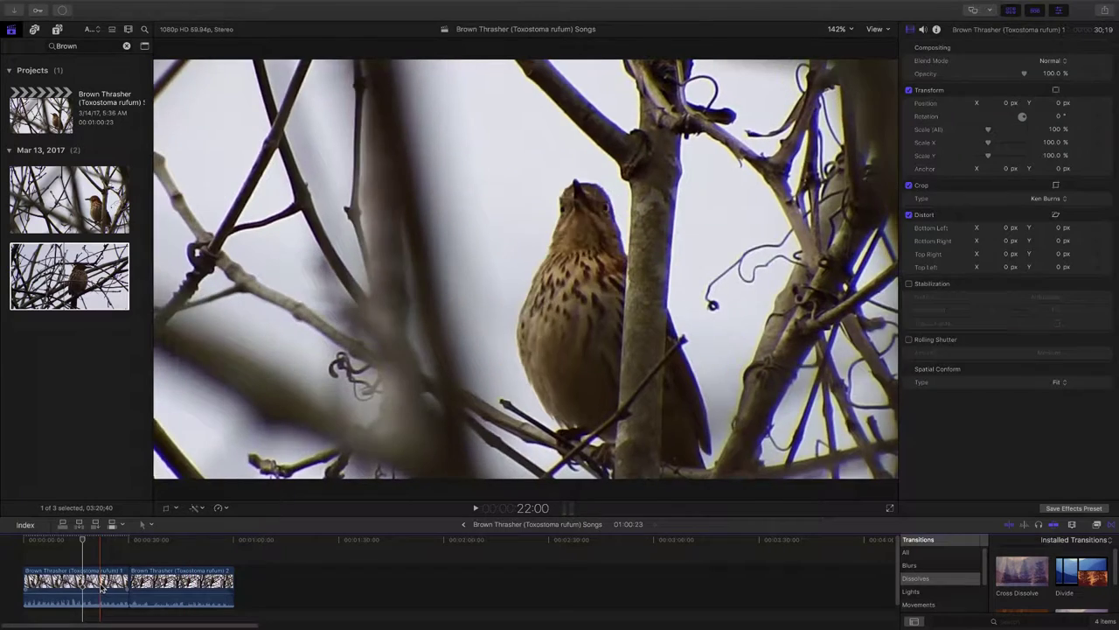
{"action": "left_click", "coordinate": [101, 588]}
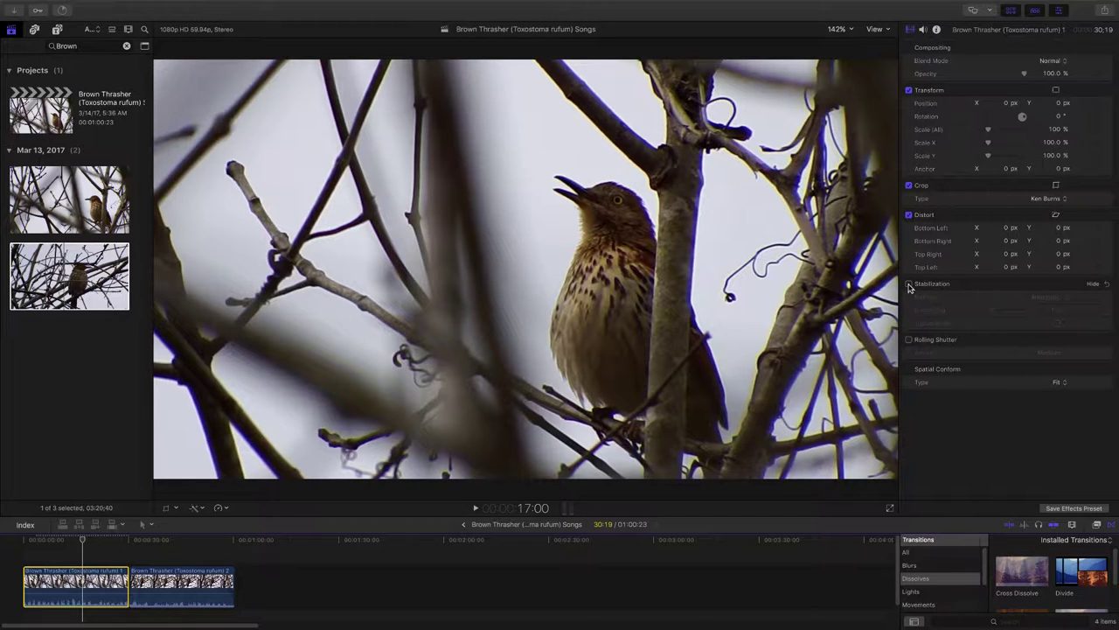
Enable Stabilization on the first clip, analysed with Automatic method at smoothing 1.0.
{"action": "left_click", "coordinate": [909, 285]}
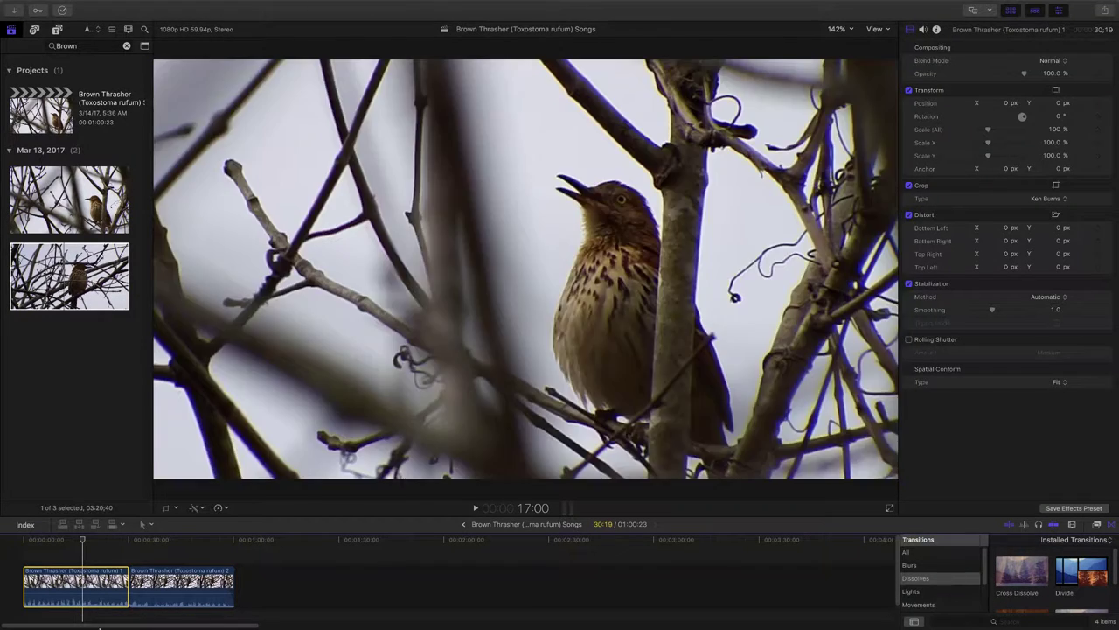
Play the timeline from the stabilized first clip through into the second clip.
{"action": "key", "text": "space"}
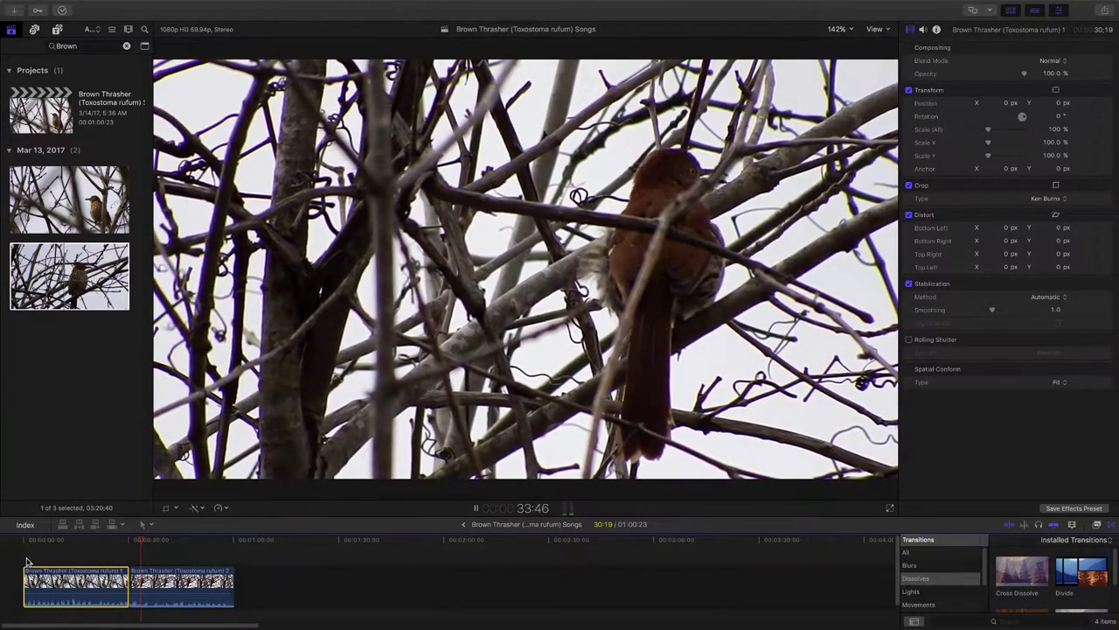
Stop playback and select the second thrasher clip to show its Transform, Crop and Distort settings.
{"action": "key", "text": "space"}
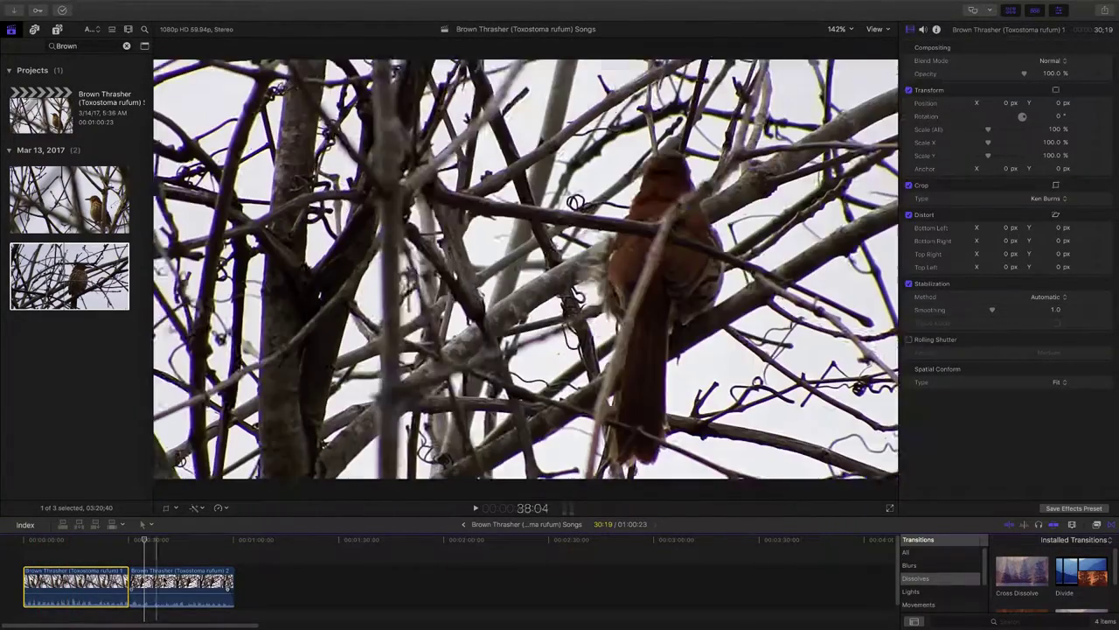
{"action": "left_click", "coordinate": [176, 581]}
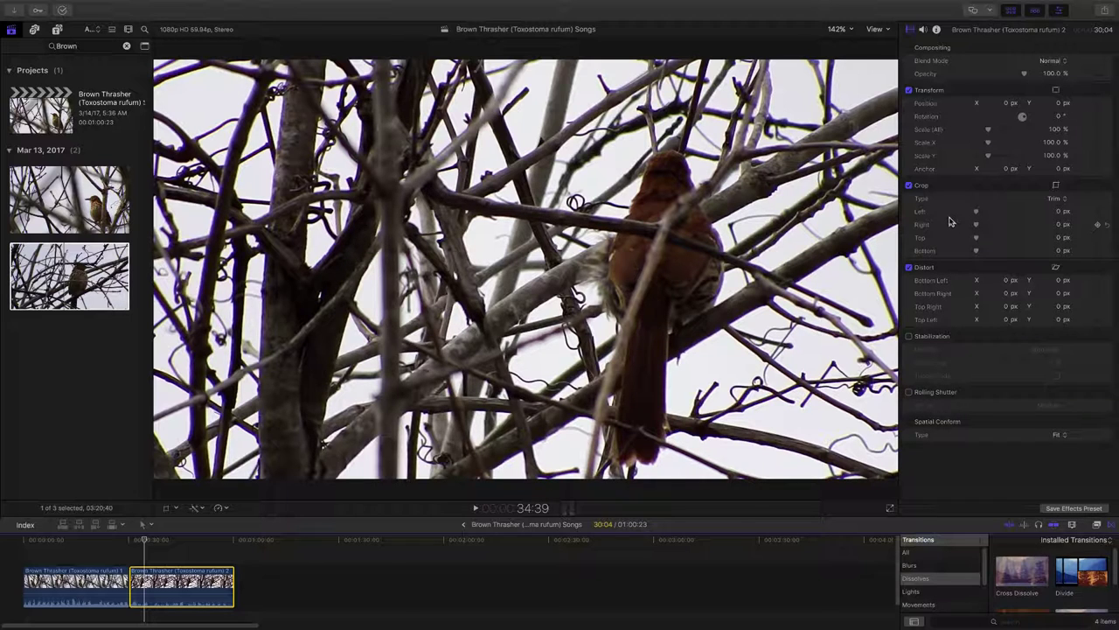
Crop the second clip around the bird to Left 586.9, Top 61.3, Bottom 268.8 px.
{"action": "left_click", "coordinate": [1056, 189]}
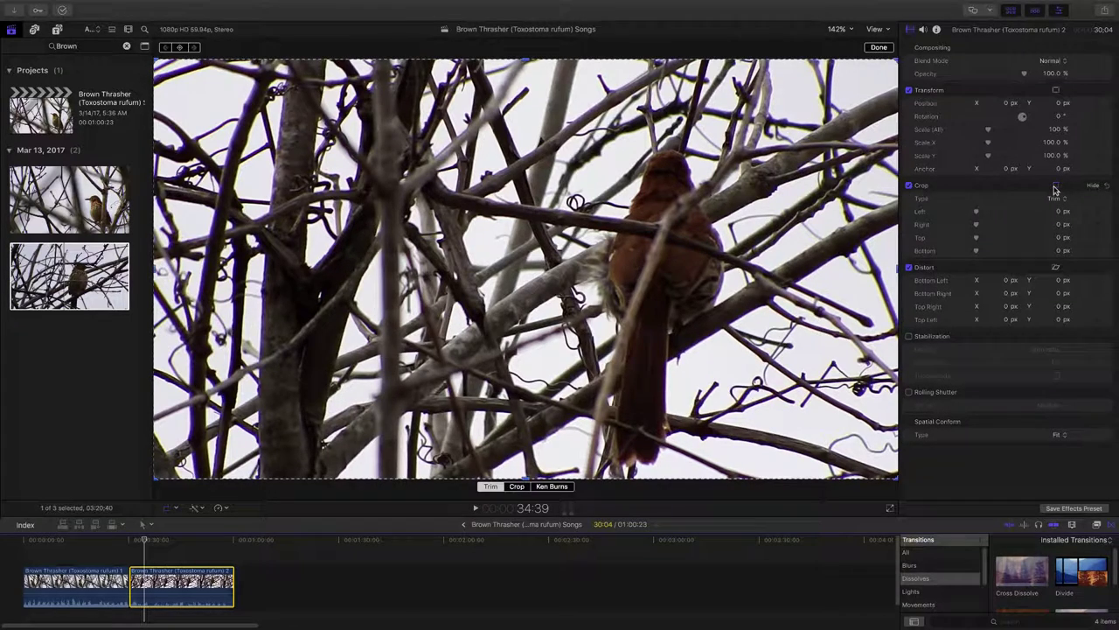
{"action": "left_click", "coordinate": [516, 487]}
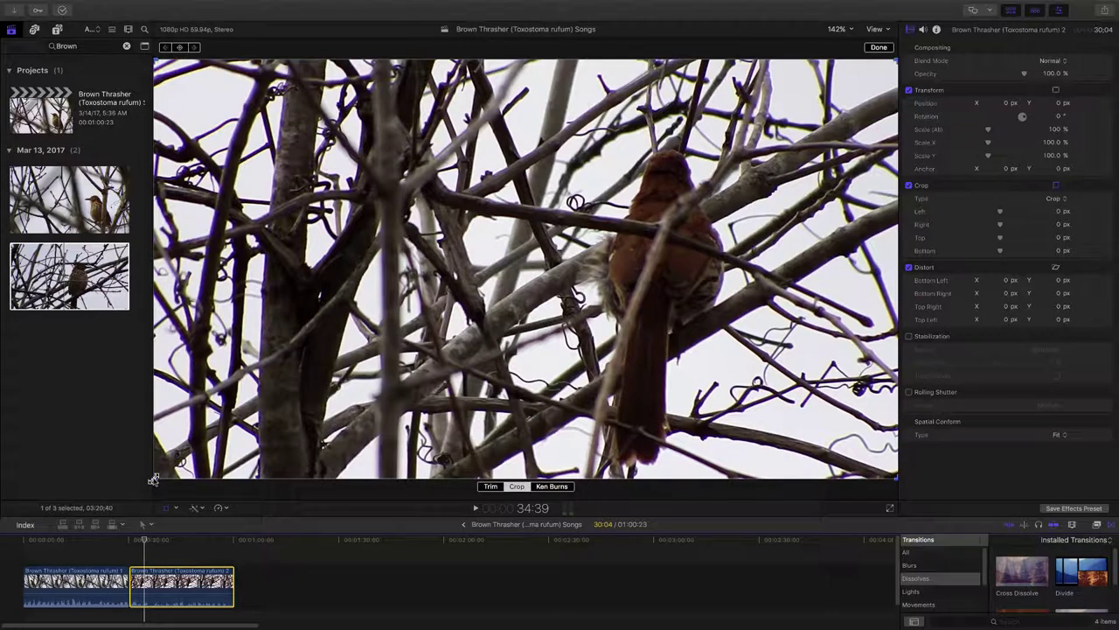
{"action": "left_click_drag", "start_coordinate": [159, 477], "coordinate": [135, 478]}
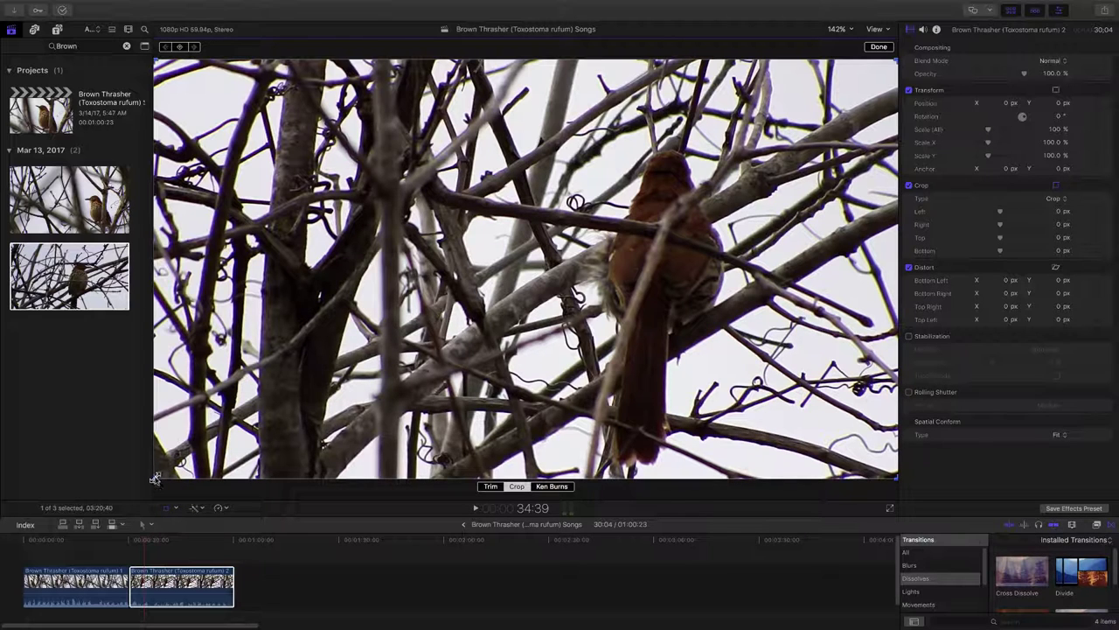
{"action": "left_click_drag", "start_coordinate": [153, 478], "coordinate": [343, 382]}
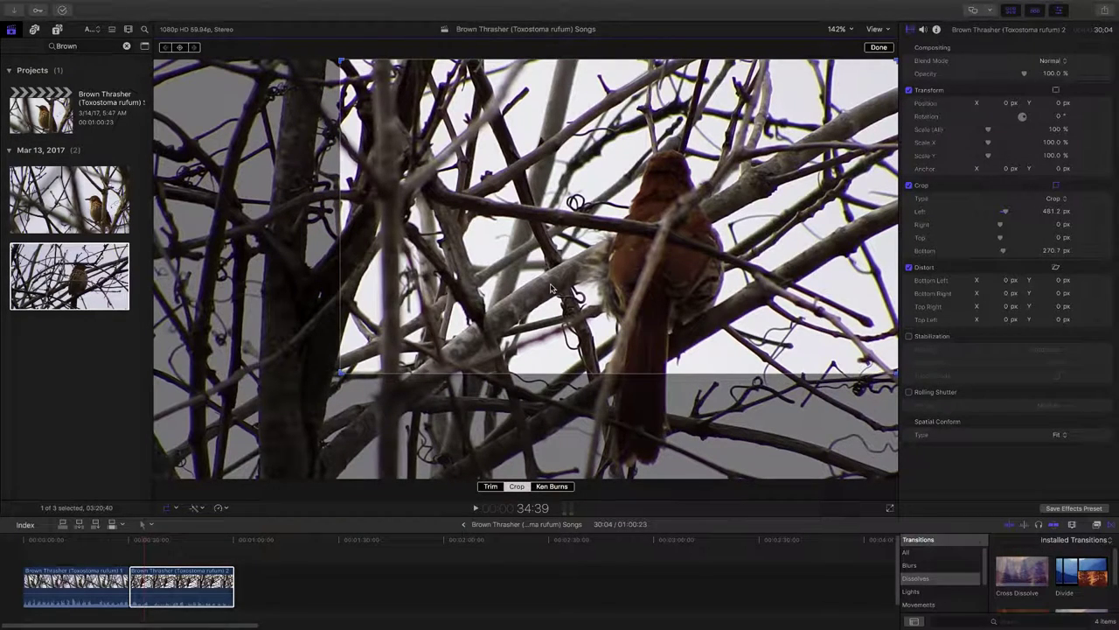
{"action": "mouse_move", "coordinate": [555, 292]}
{"action": "left_mouse_down"}
{"action": "mouse_move", "coordinate": [566, 308]}
{"action": "mouse_move", "coordinate": [548, 311]}
{"action": "left_mouse_up"}
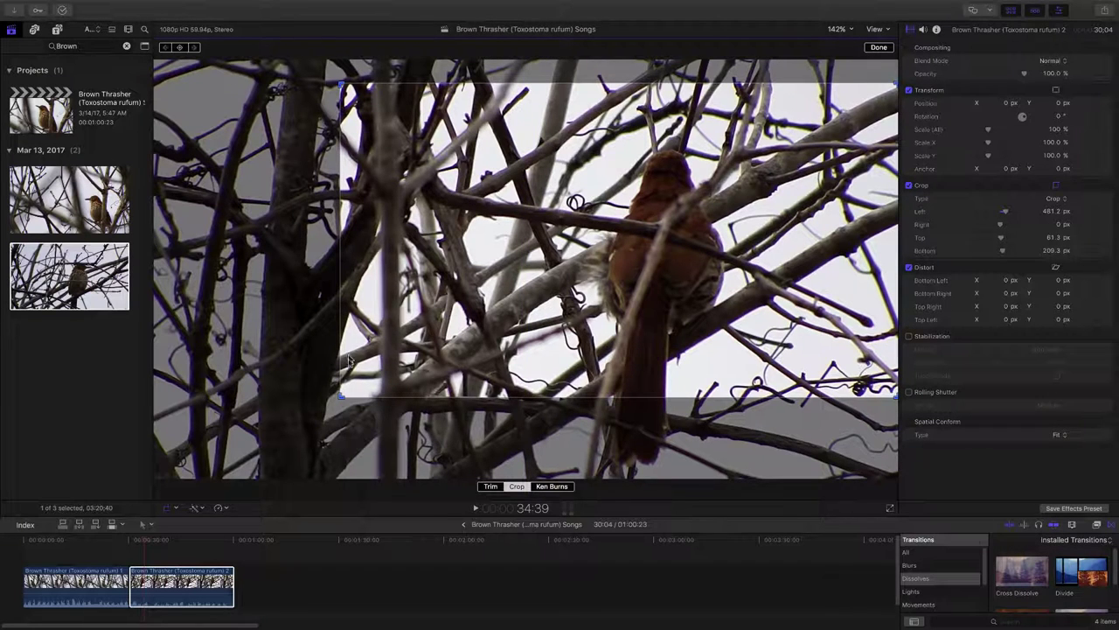
{"action": "left_click_drag", "start_coordinate": [342, 396], "coordinate": [382, 390]}
{"action": "left_click_drag", "start_coordinate": [616, 342], "coordinate": [617, 345]}
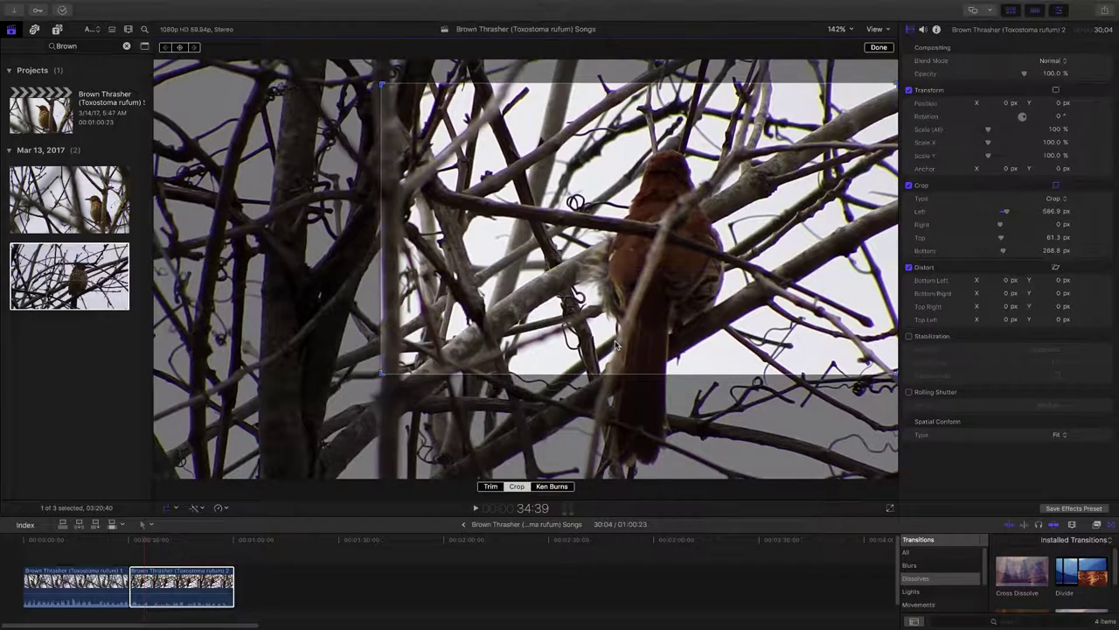
Play the second clip from its start to check the crop, then select the first clip.
{"action": "left_click", "coordinate": [161, 543]}
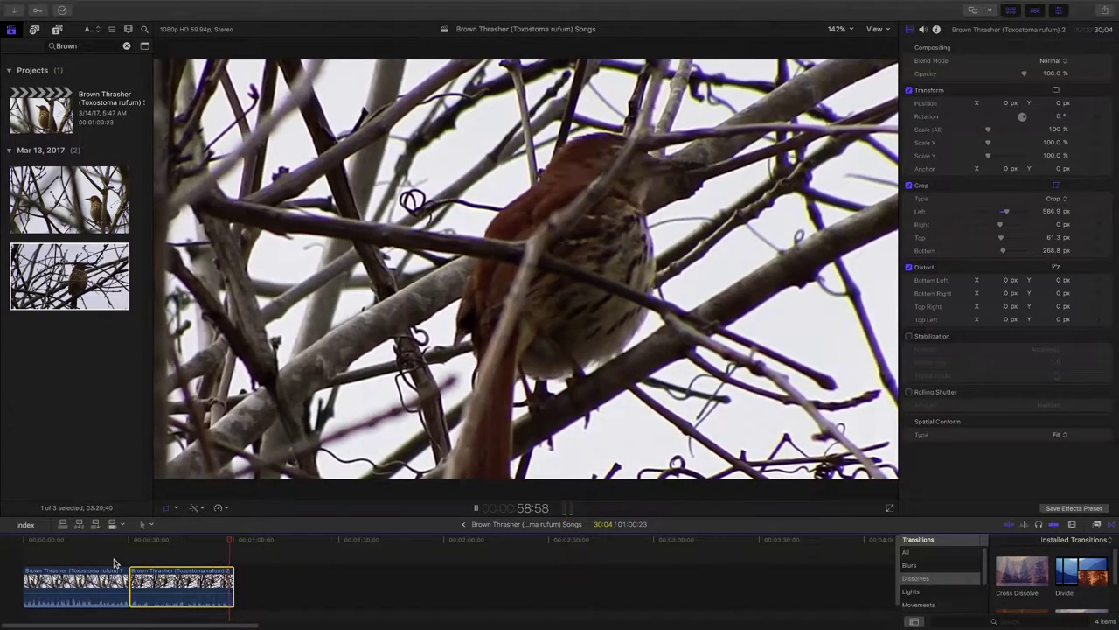
{"action": "key", "text": "shift+c"}
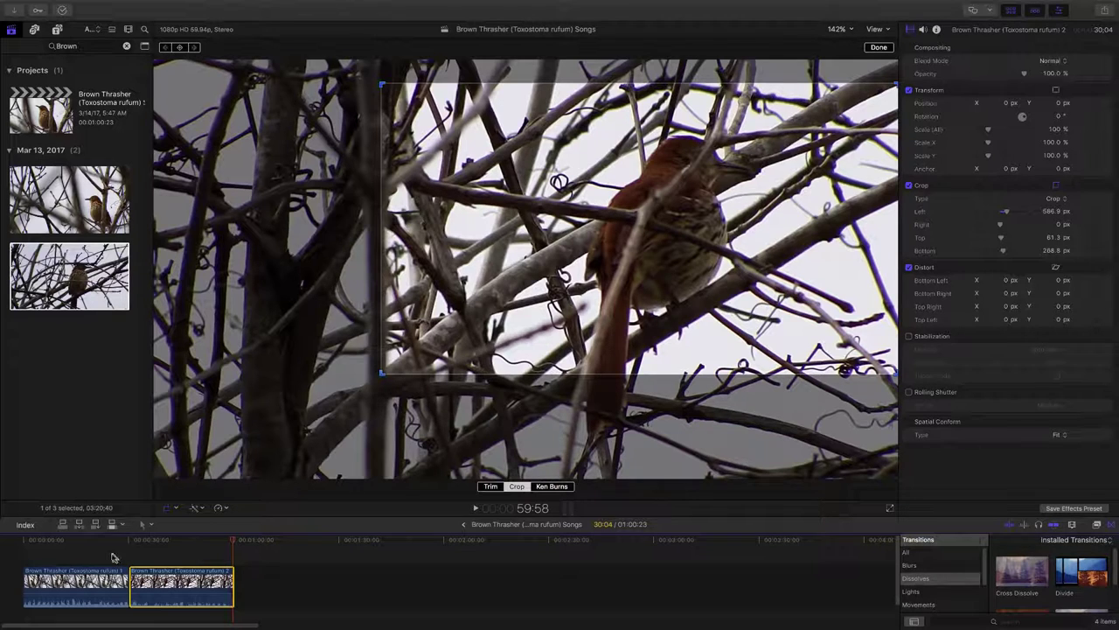
{"action": "left_click", "coordinate": [87, 589]}
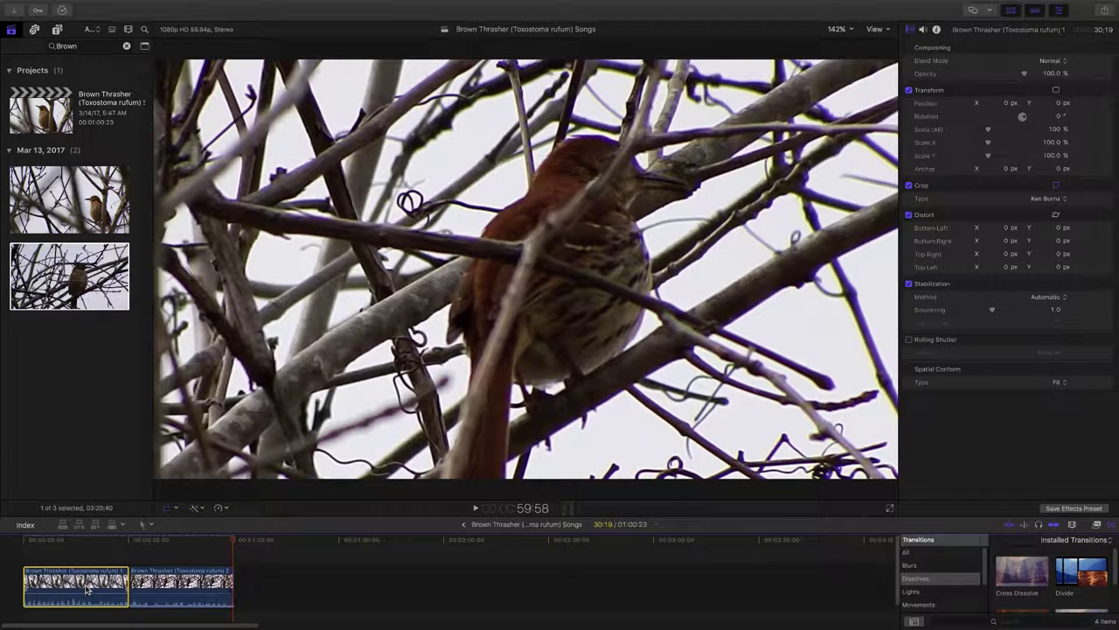
Enable Noise Removal at 50% in the Audio Inspector and play the timeline from the start.
{"action": "left_click", "coordinate": [923, 33]}
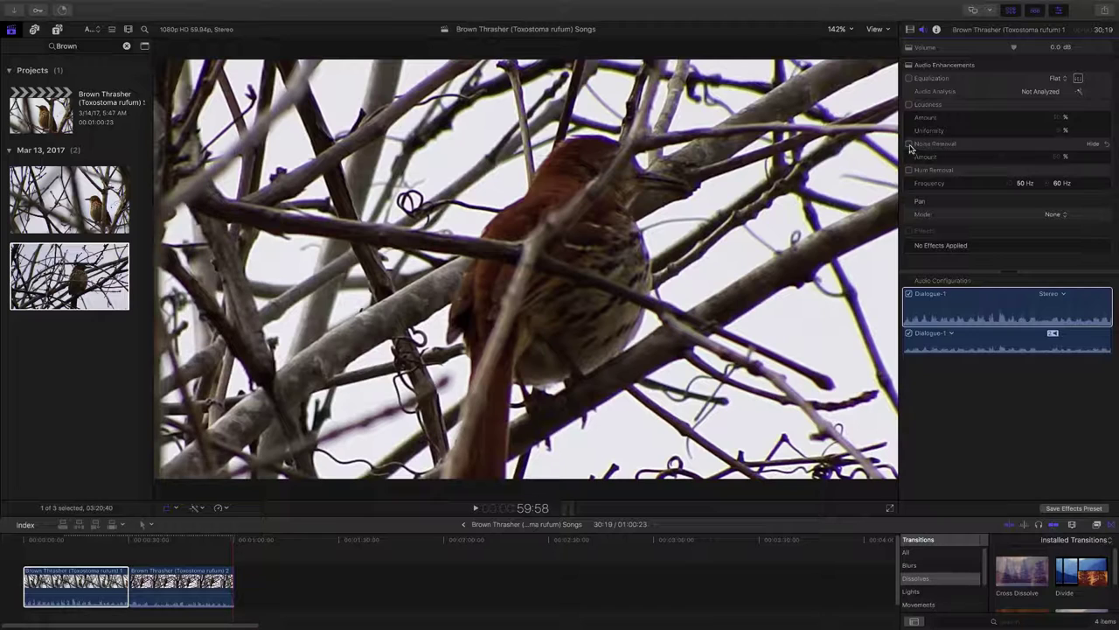
{"action": "left_click", "coordinate": [910, 145]}
{"action": "key", "text": "shift+c"}
{"action": "left_click", "coordinate": [26, 551]}
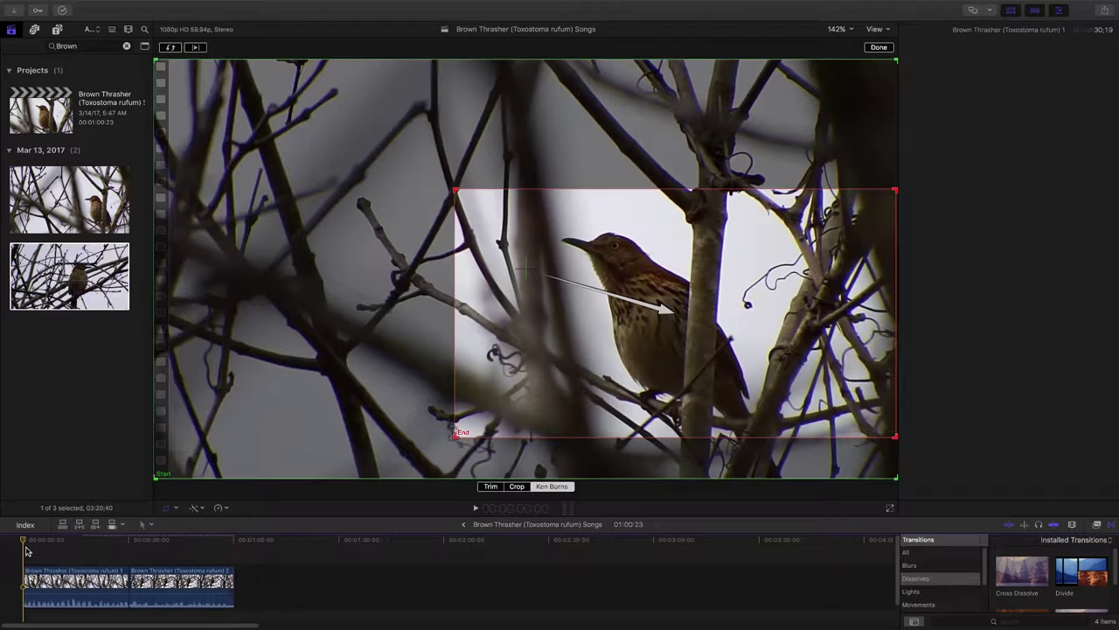
{"action": "key", "text": "space"}
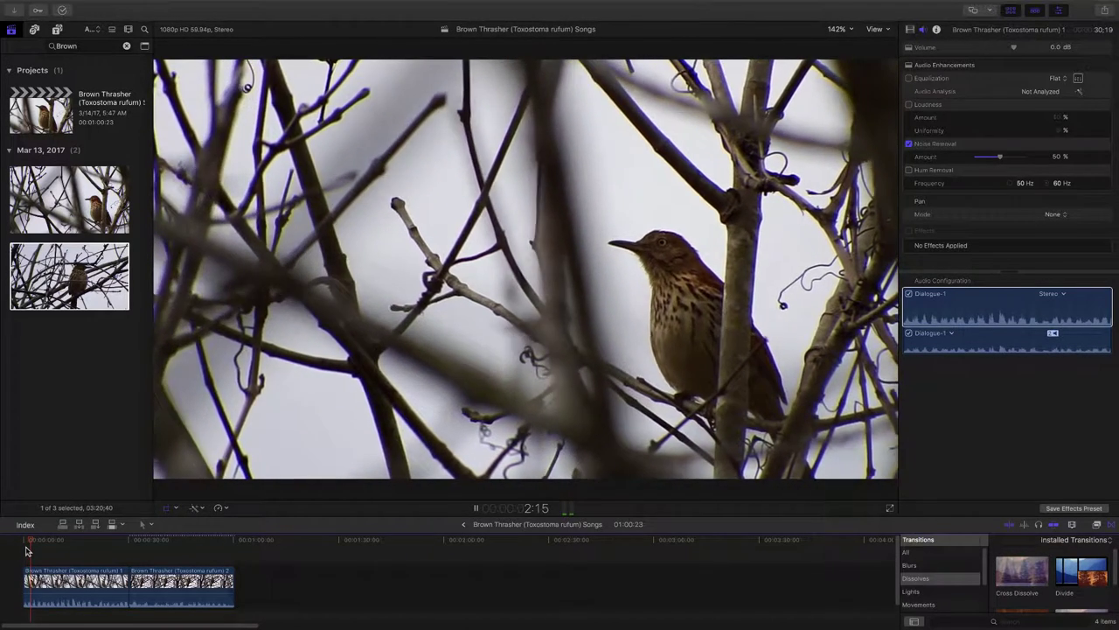
Reselect the first clip and listen to its audio again from the timeline start.
{"action": "key", "text": "space"}
{"action": "left_click", "coordinate": [62, 582]}
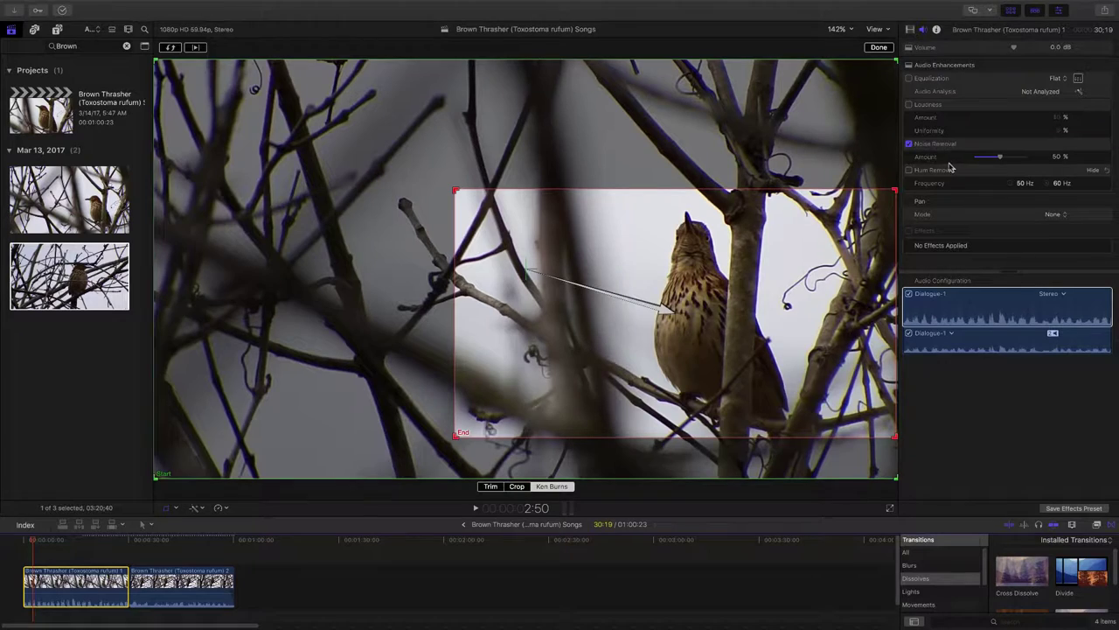
{"action": "key", "text": "space"}
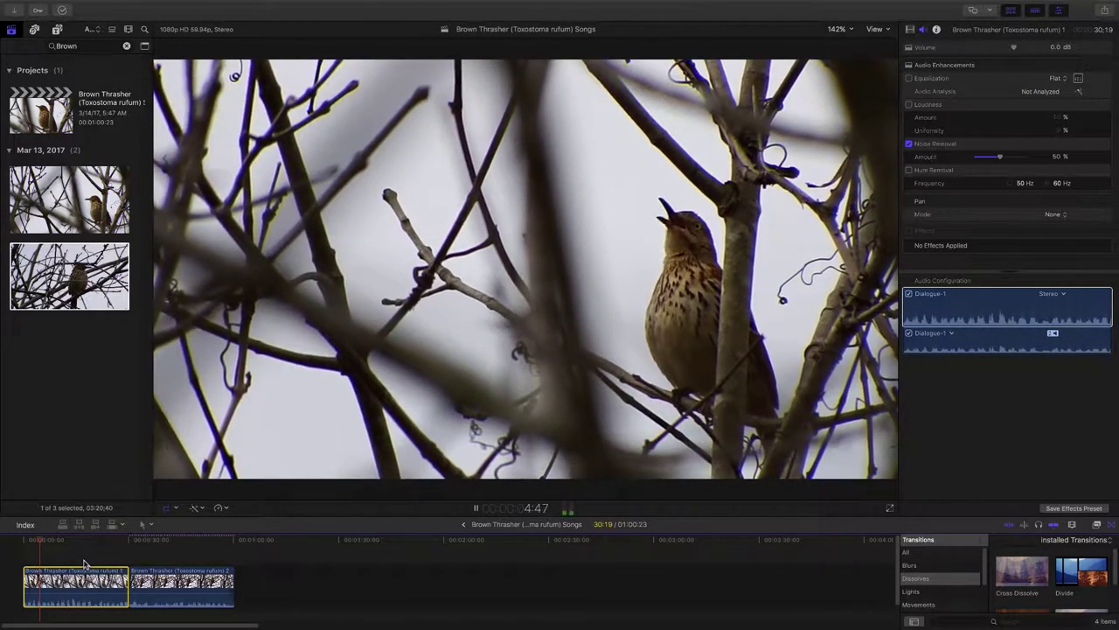
{"action": "left_click", "coordinate": [26, 560]}
{"action": "left_click", "coordinate": [27, 560]}
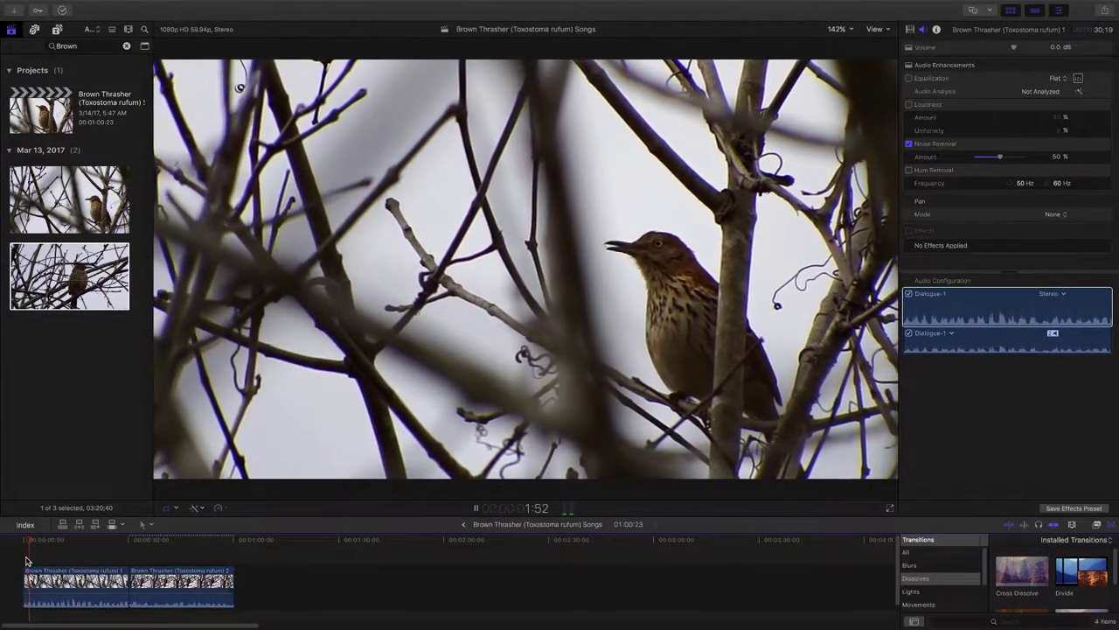
{"action": "key", "text": "space"}
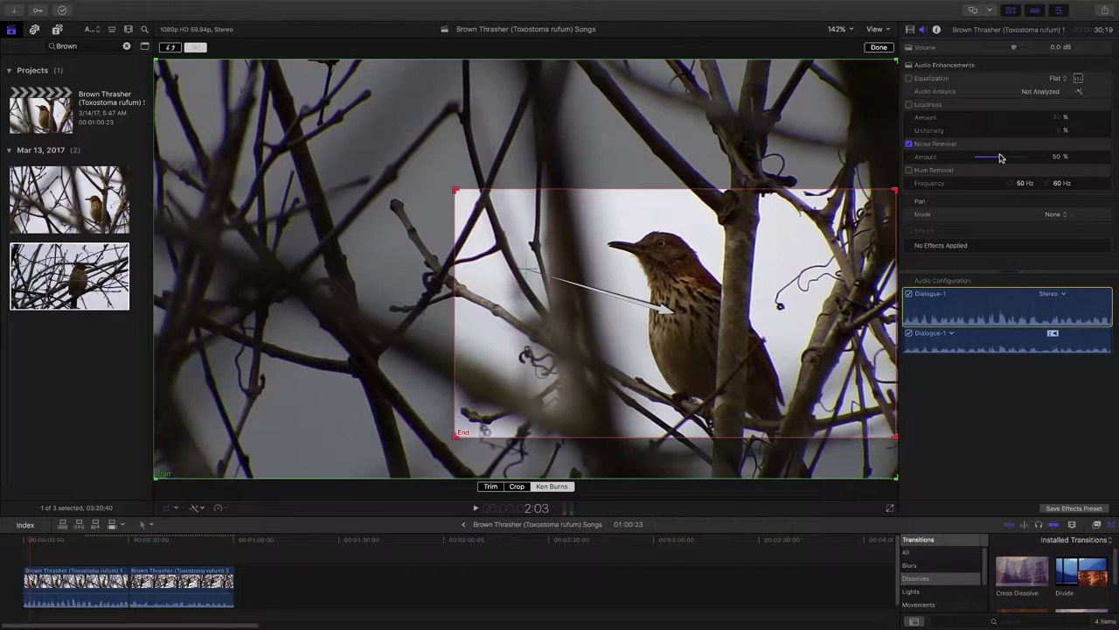
Raise Noise Removal Amount to 67% and replay the first clip from its start.
{"action": "left_click_drag", "start_coordinate": [1003, 157], "coordinate": [1008, 156]}
{"action": "left_click", "coordinate": [26, 544]}
{"action": "key", "text": "space"}
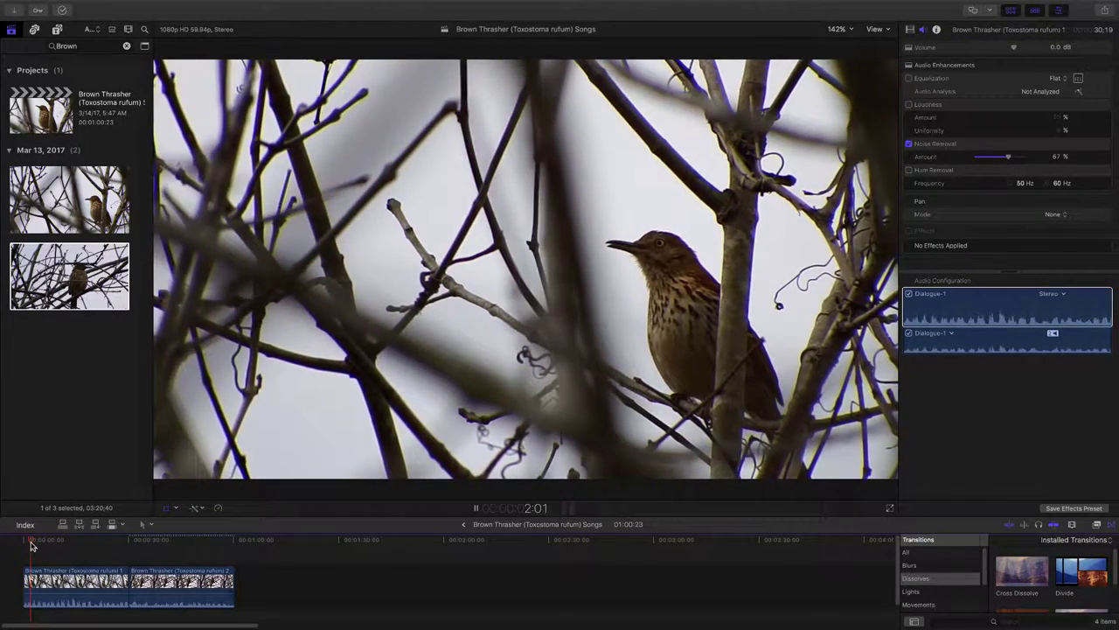
{"action": "key", "text": "space"}
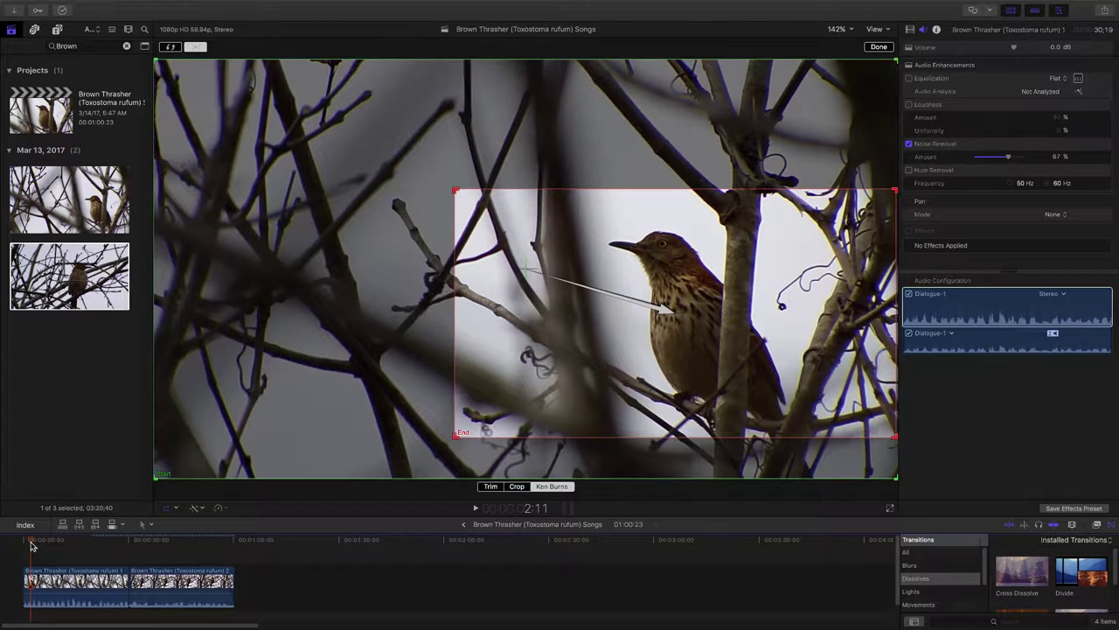
{"action": "left_click", "coordinate": [878, 48]}
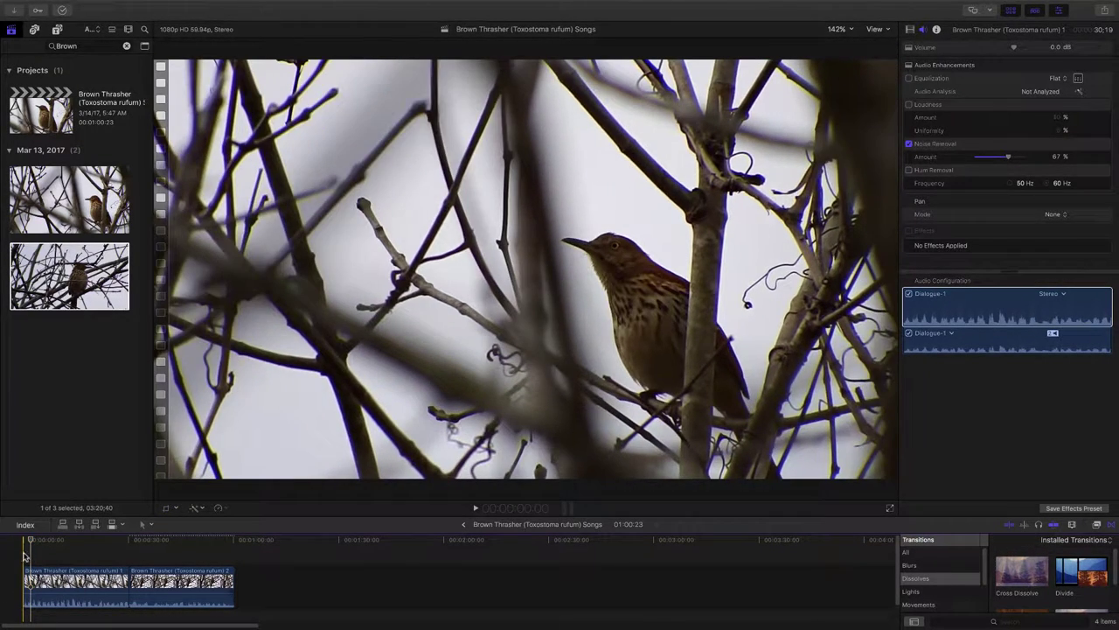
{"action": "key", "text": "space"}
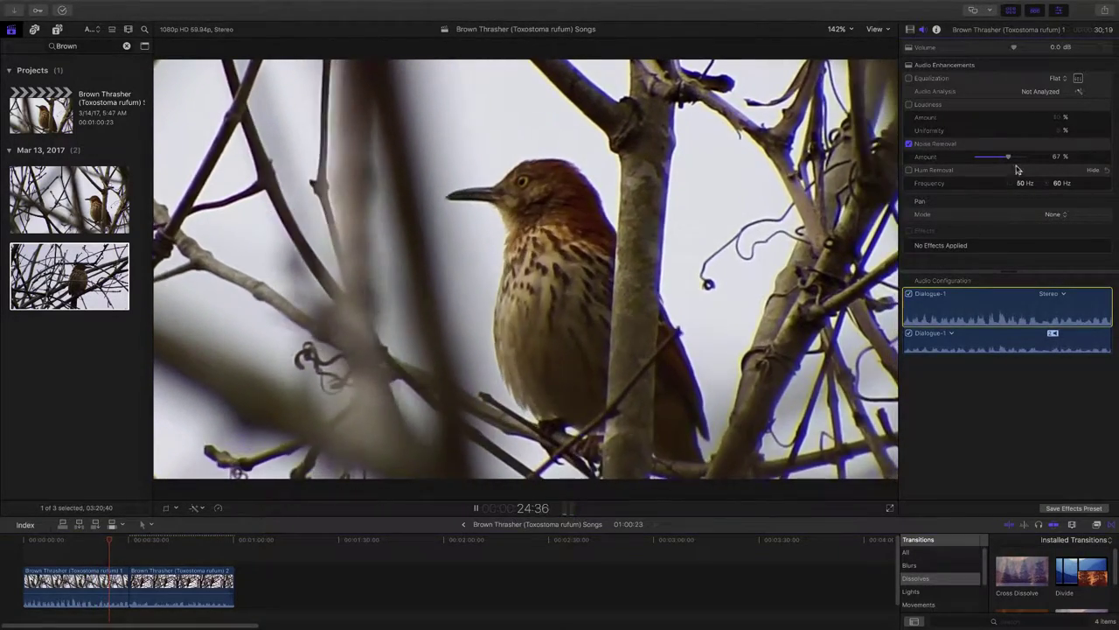
Push Noise Removal Amount up to 85% and replay the first clip from the start to compare.
{"action": "left_click_drag", "start_coordinate": [1010, 160], "coordinate": [1019, 160]}
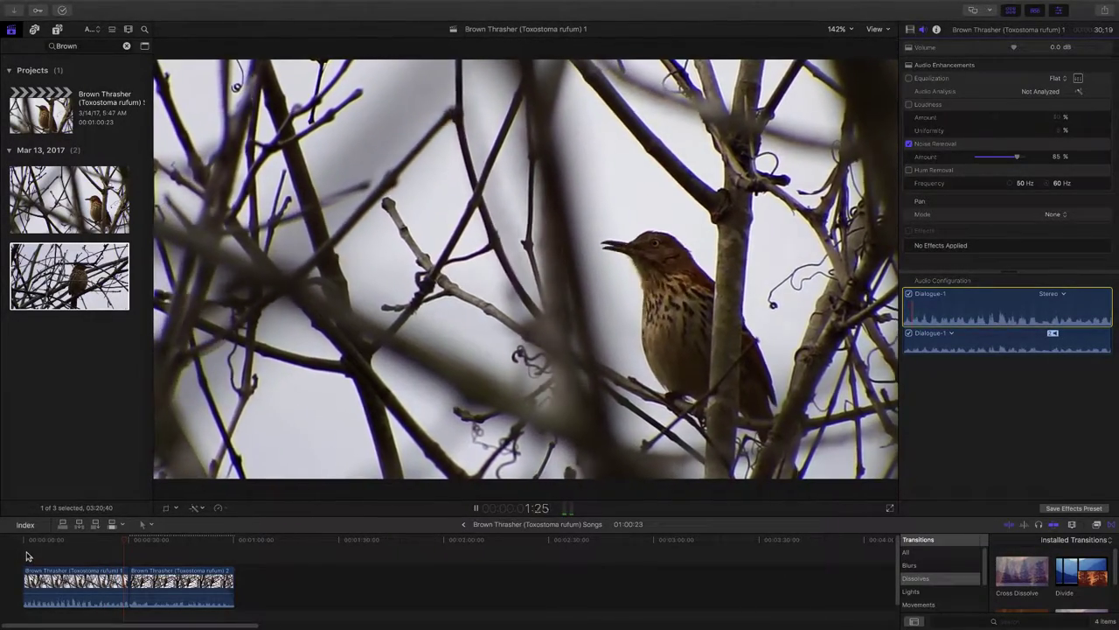
{"action": "left_click", "coordinate": [26, 555]}
{"action": "key", "text": "space"}
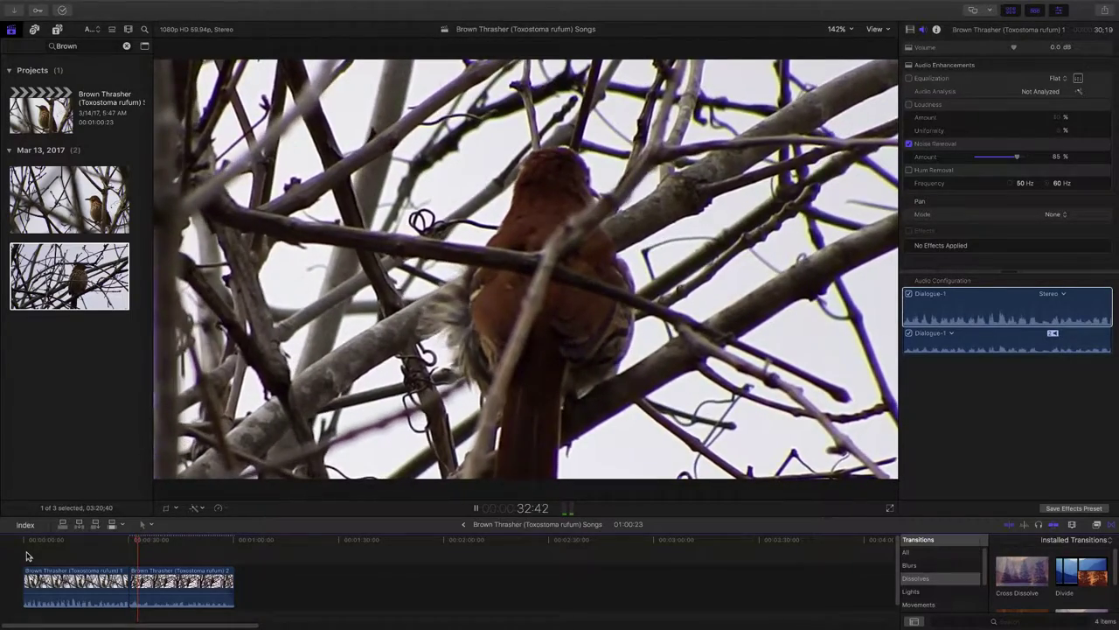
{"action": "key", "text": "space"}
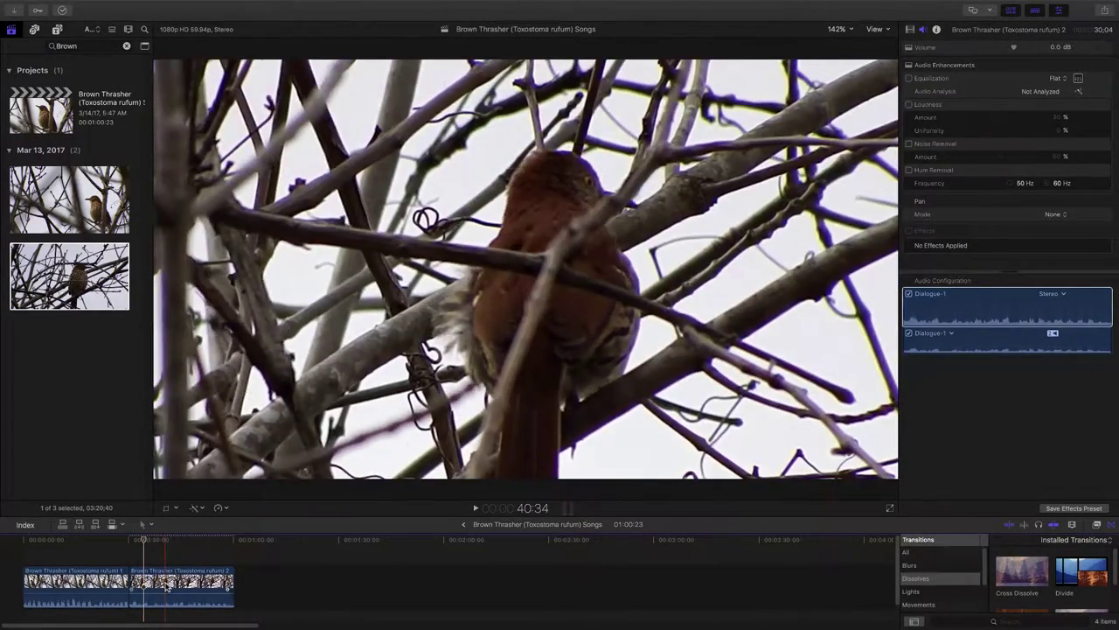
Enable Noise Removal on the second clip at 61% and play it back to listen.
{"action": "left_click", "coordinate": [166, 588]}
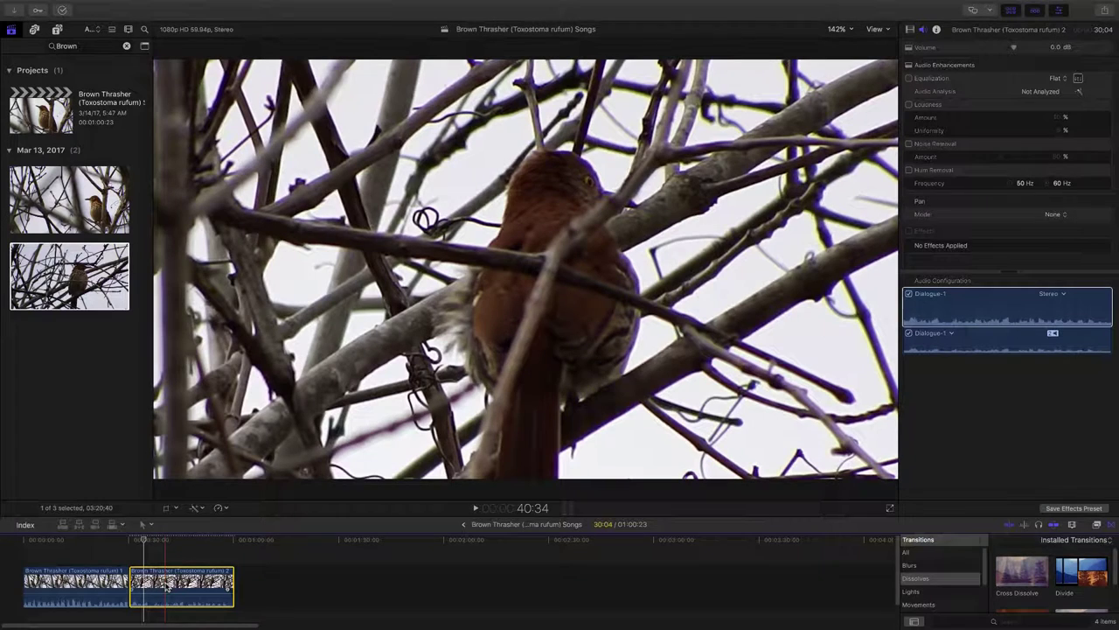
{"action": "left_click", "coordinate": [909, 146]}
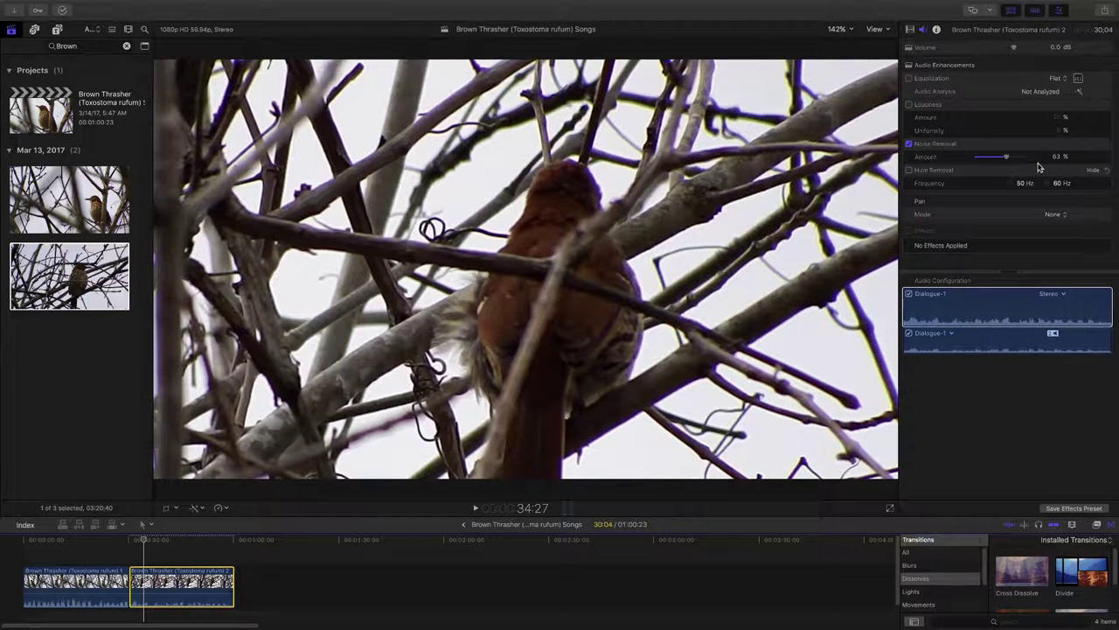
{"action": "left_click_drag", "start_coordinate": [1007, 160], "coordinate": [1018, 161]}
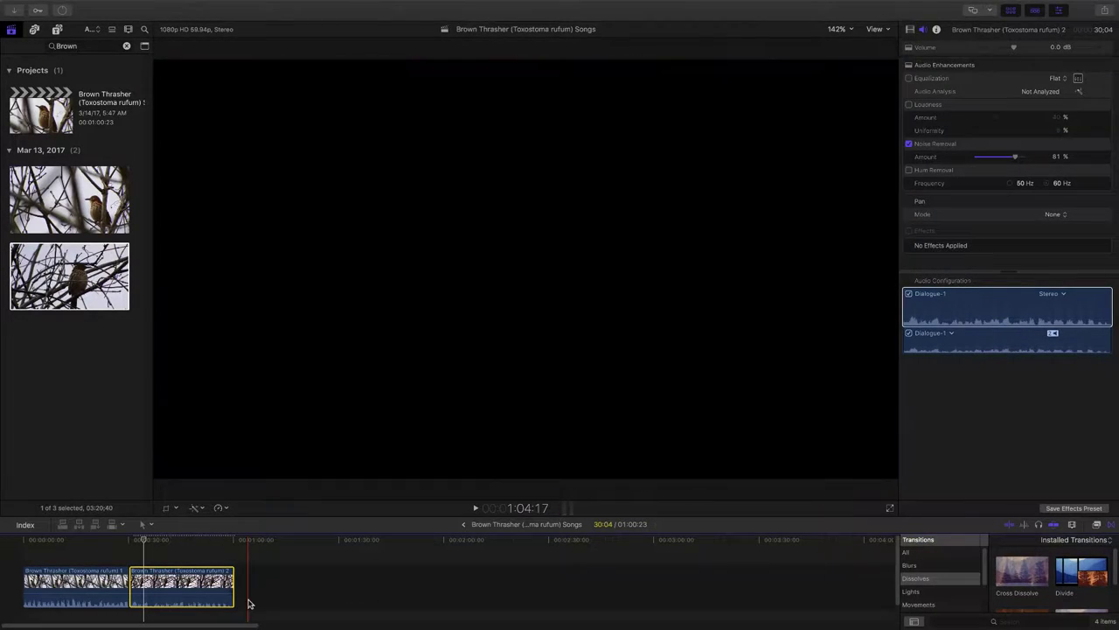
{"action": "key", "text": "space"}
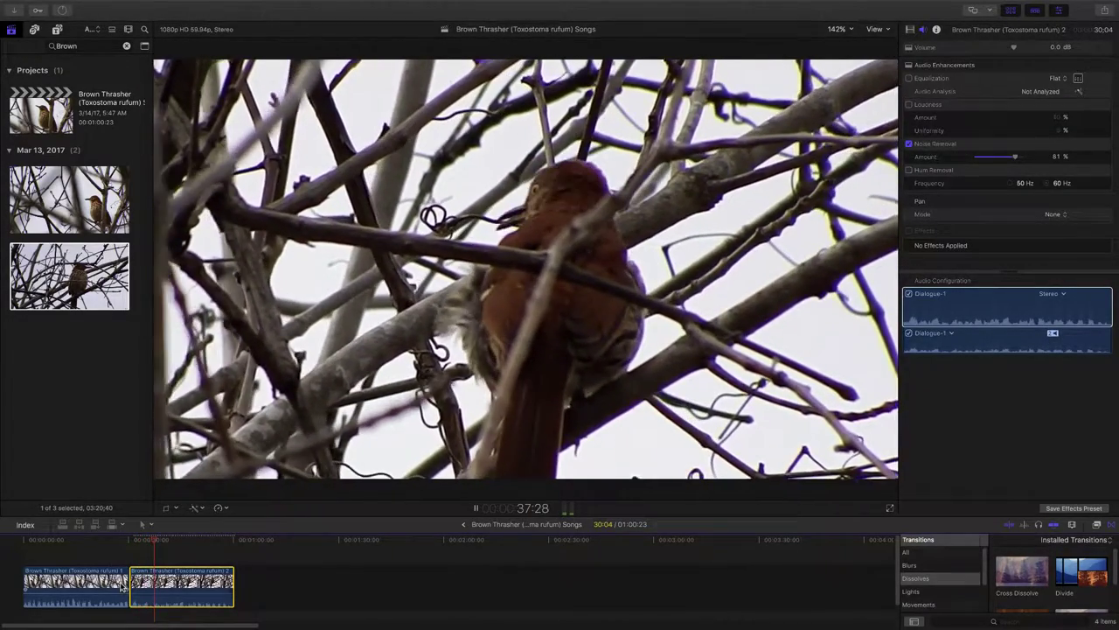
{"action": "key", "text": "space"}
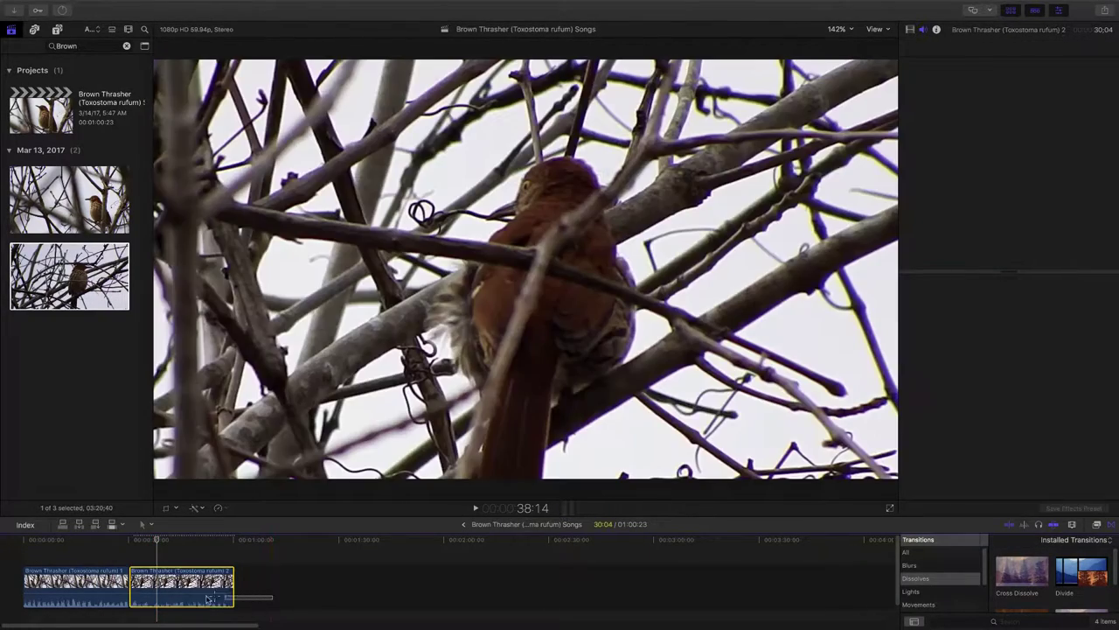
Switch on Loudness for both thrasher clips (Amount 40%, Uniformity 6%) and play the project from the start.
{"action": "left_click", "coordinate": [68, 596], "text": "super"}
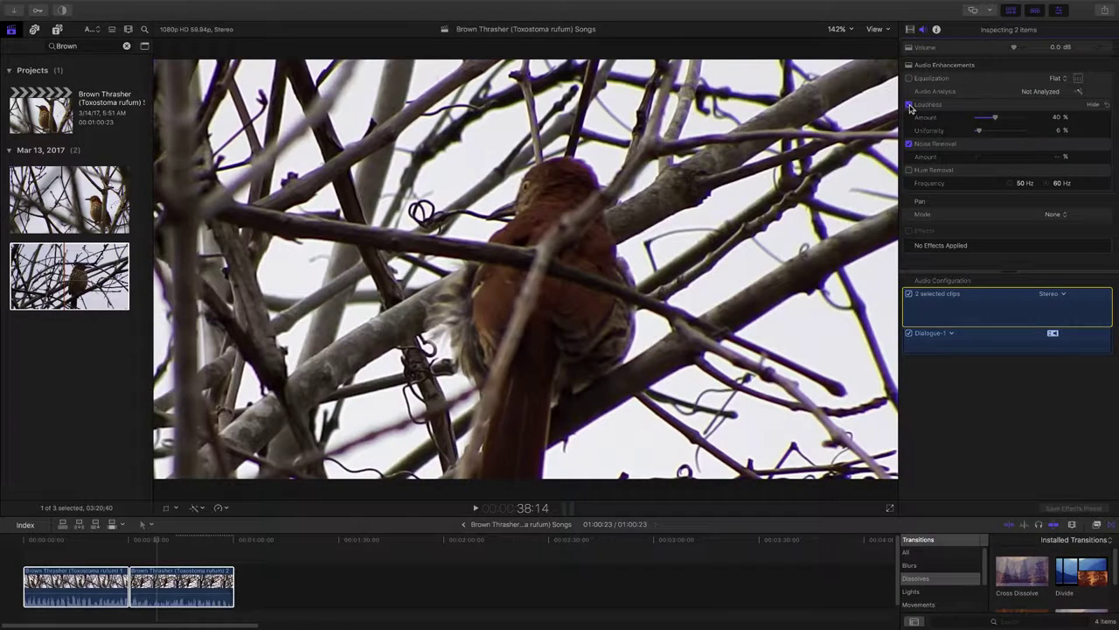
{"action": "left_click", "coordinate": [908, 105]}
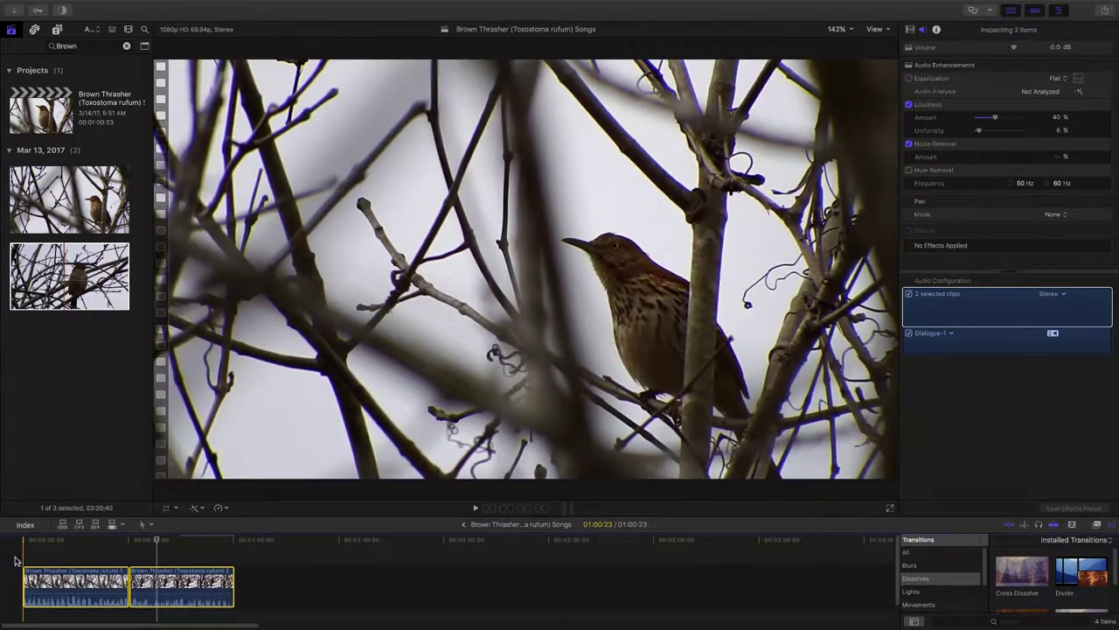
{"action": "key", "text": "space"}
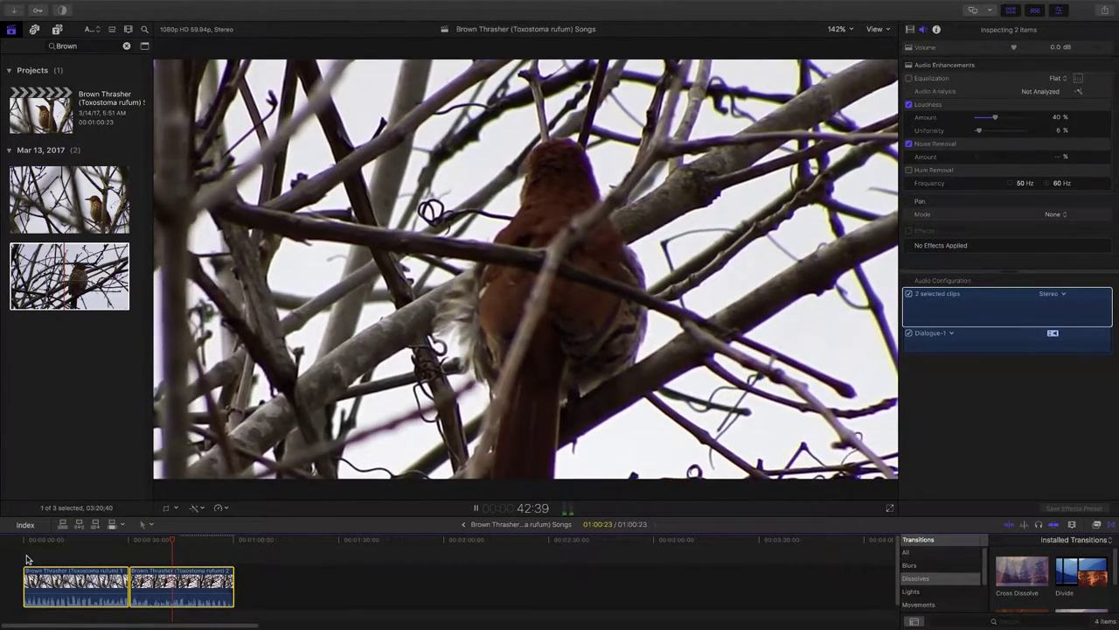
Move the cut between the clips later and extend the second clip's end to 29;49, making the project 1:00;08.
{"action": "key", "text": "shift+z"}
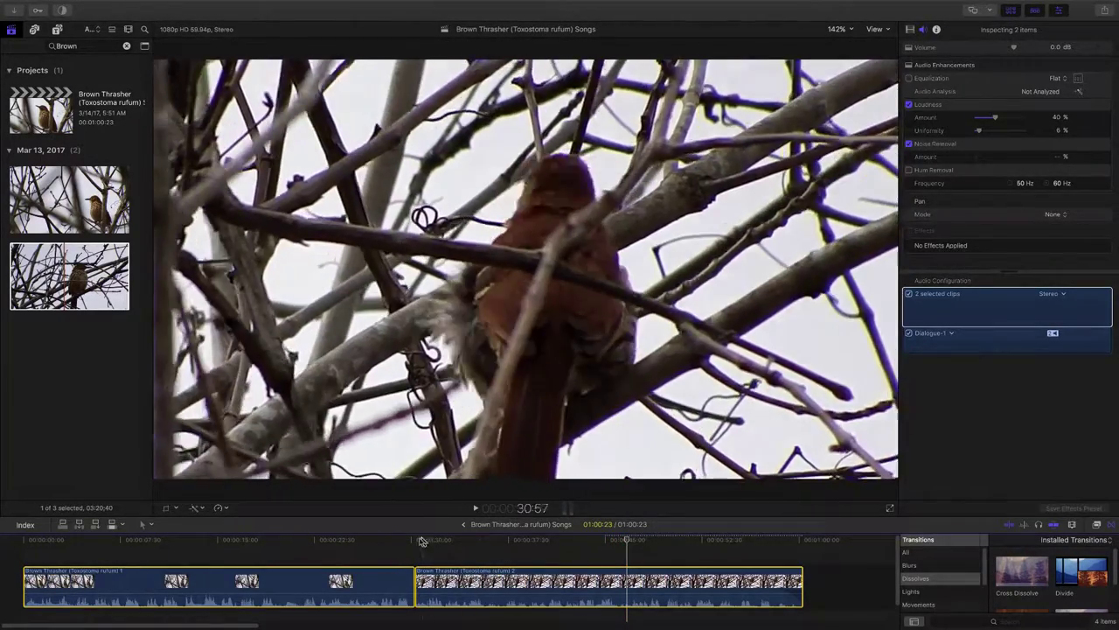
{"action": "key", "text": "space"}
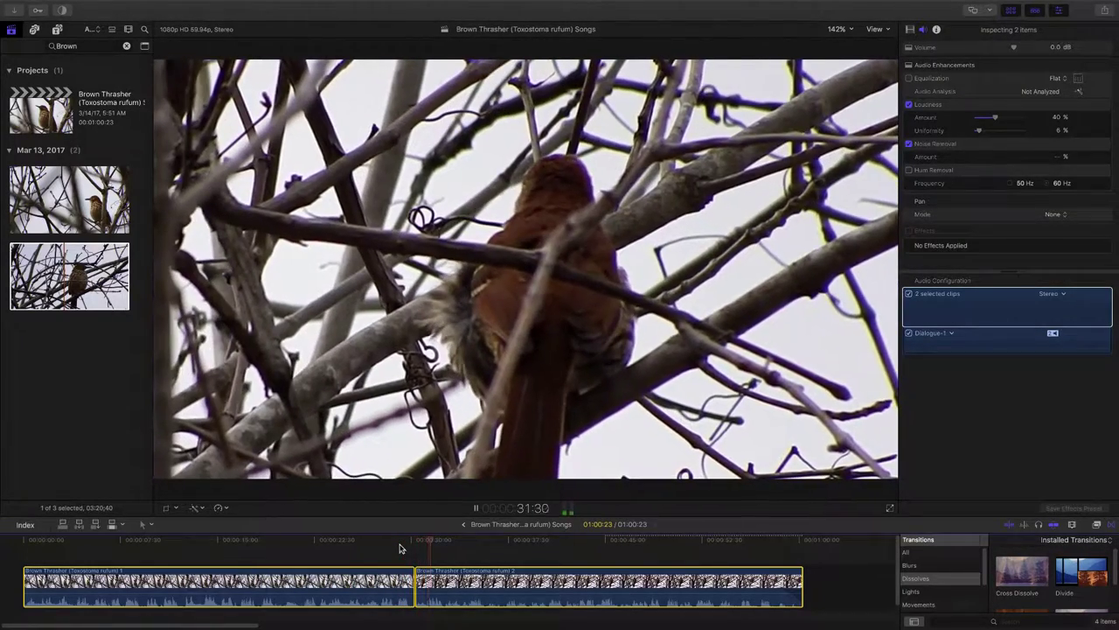
{"action": "key", "text": "space"}
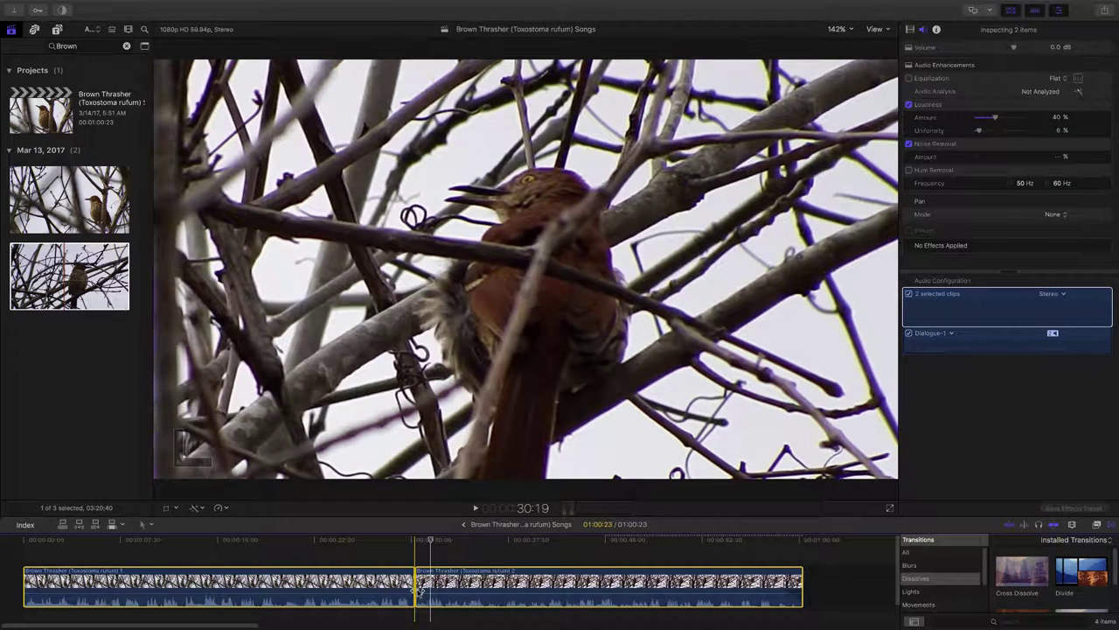
{"action": "left_click_drag", "start_coordinate": [422, 594], "coordinate": [429, 594]}
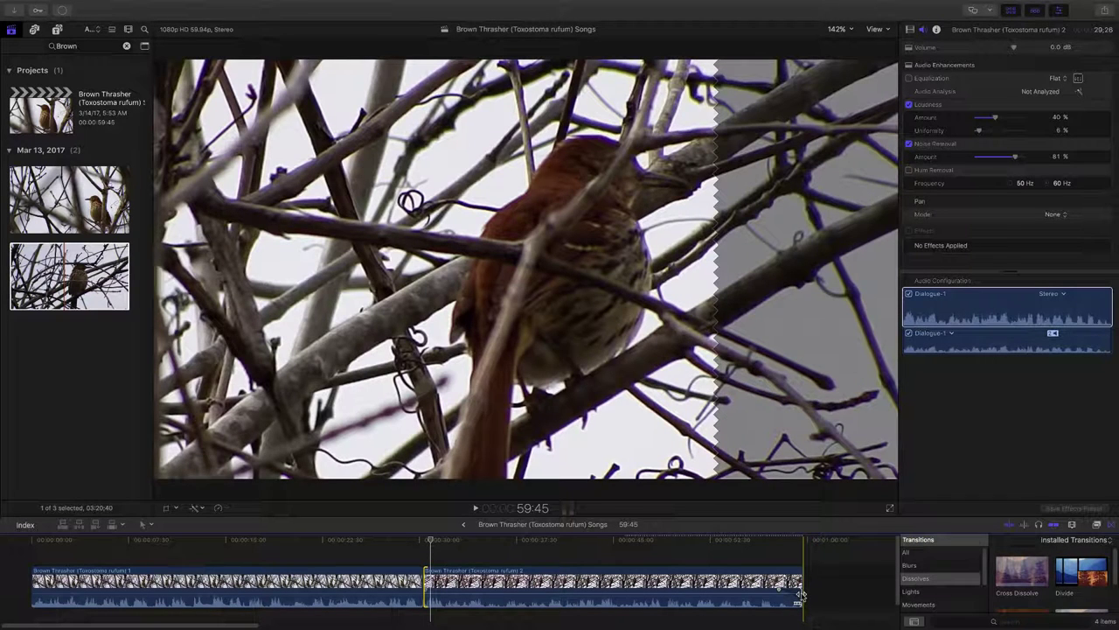
{"action": "left_click_drag", "start_coordinate": [802, 595], "coordinate": [807, 595]}
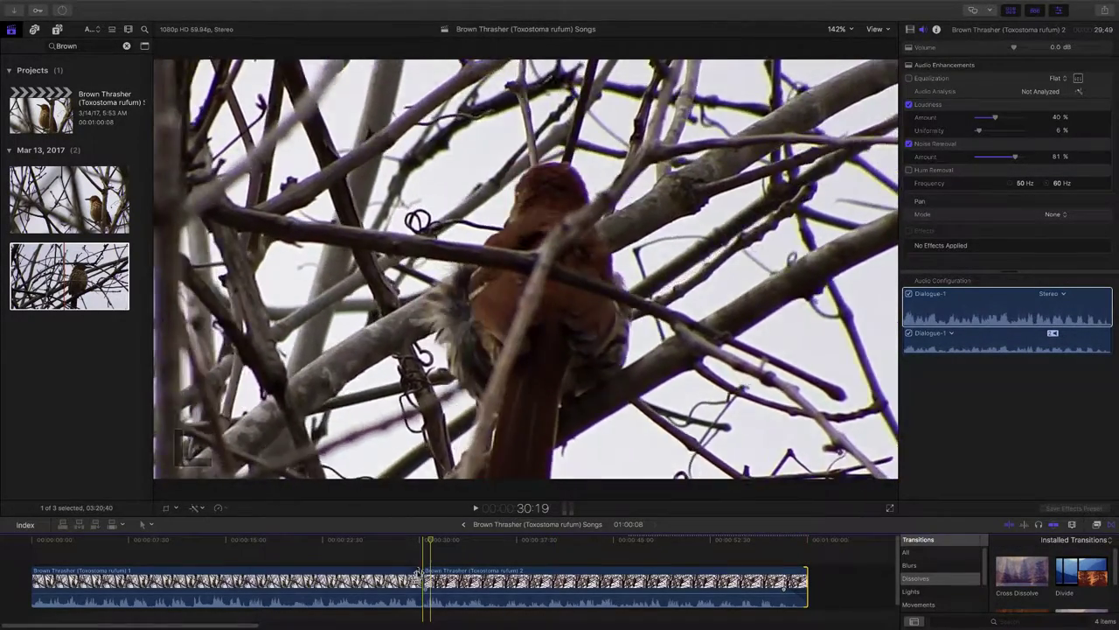
{"action": "key", "text": "space"}
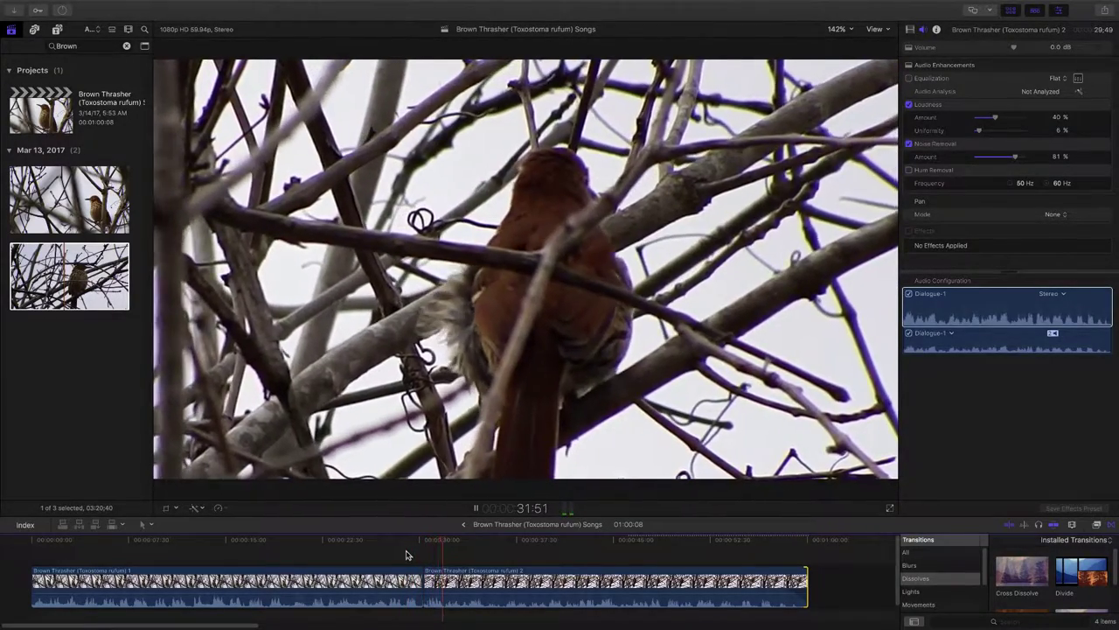
Select the second thrasher clip and replay the edit from just before the cut to the end.
{"action": "key", "text": "space"}
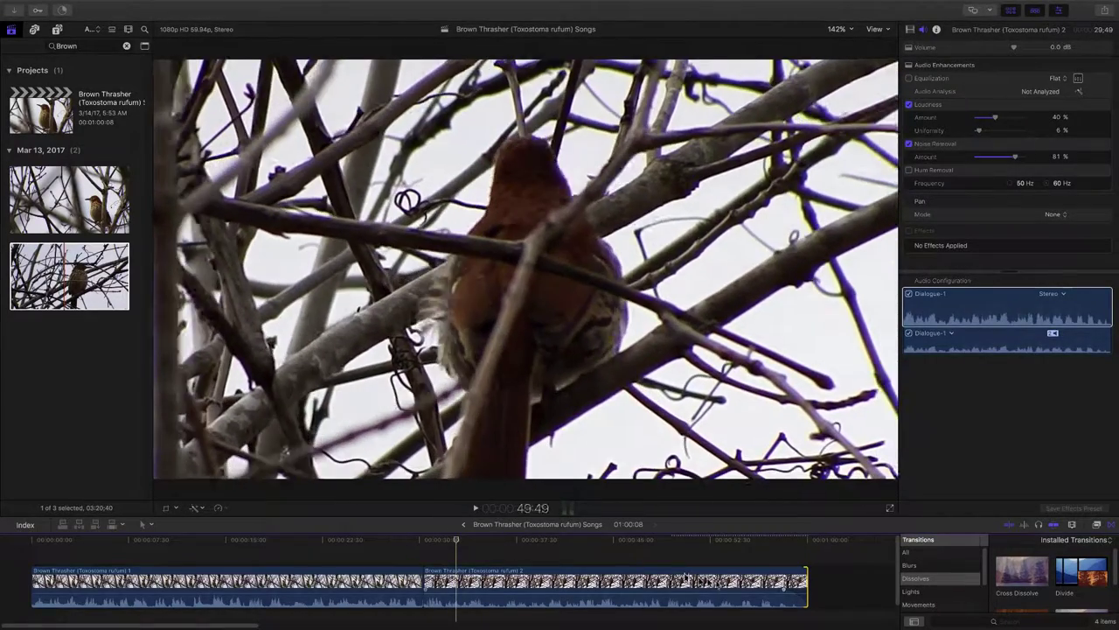
{"action": "left_click", "coordinate": [783, 604]}
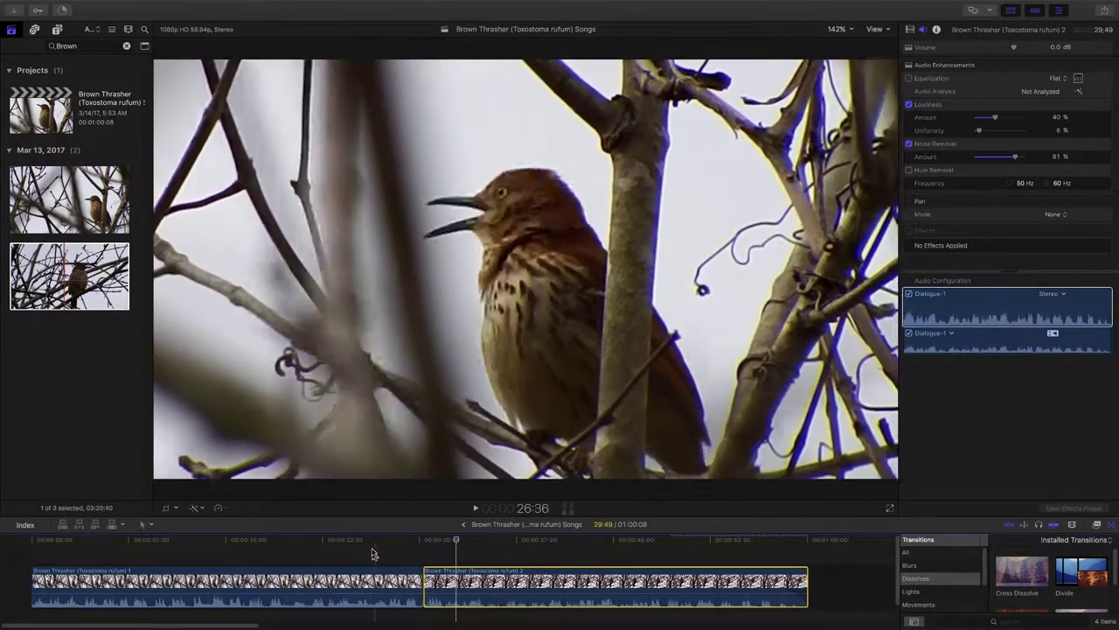
{"action": "left_click", "coordinate": [371, 549]}
{"action": "key", "text": "space"}
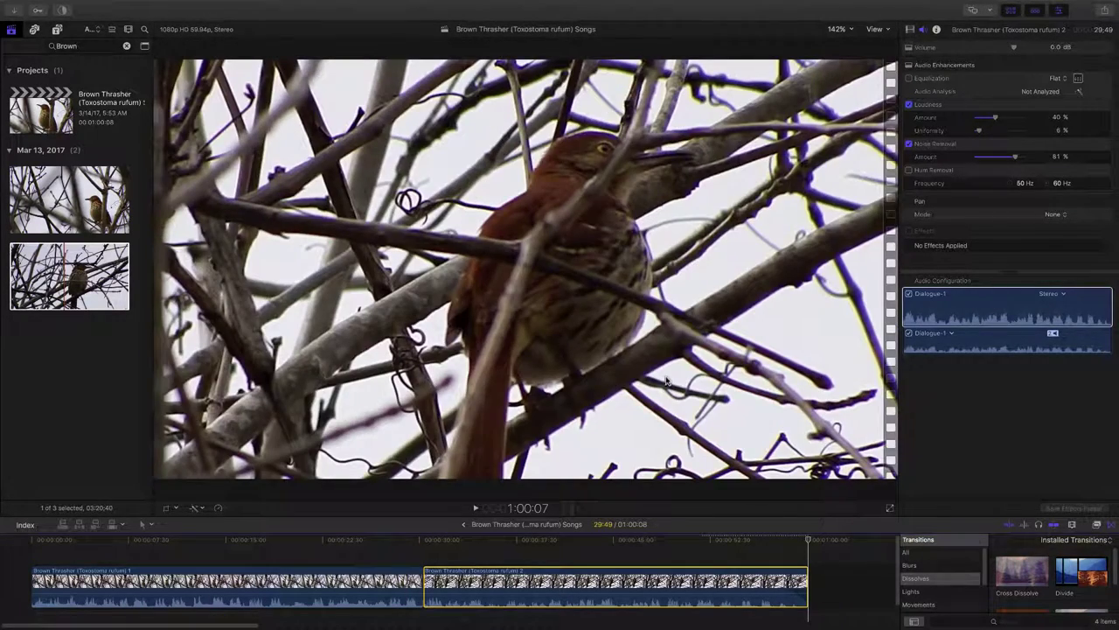
Add a Cross Dissolve with S-curve audio crossfades at the cut between the thrasher clips, then preview it.
{"action": "left_click", "coordinate": [941, 345]}
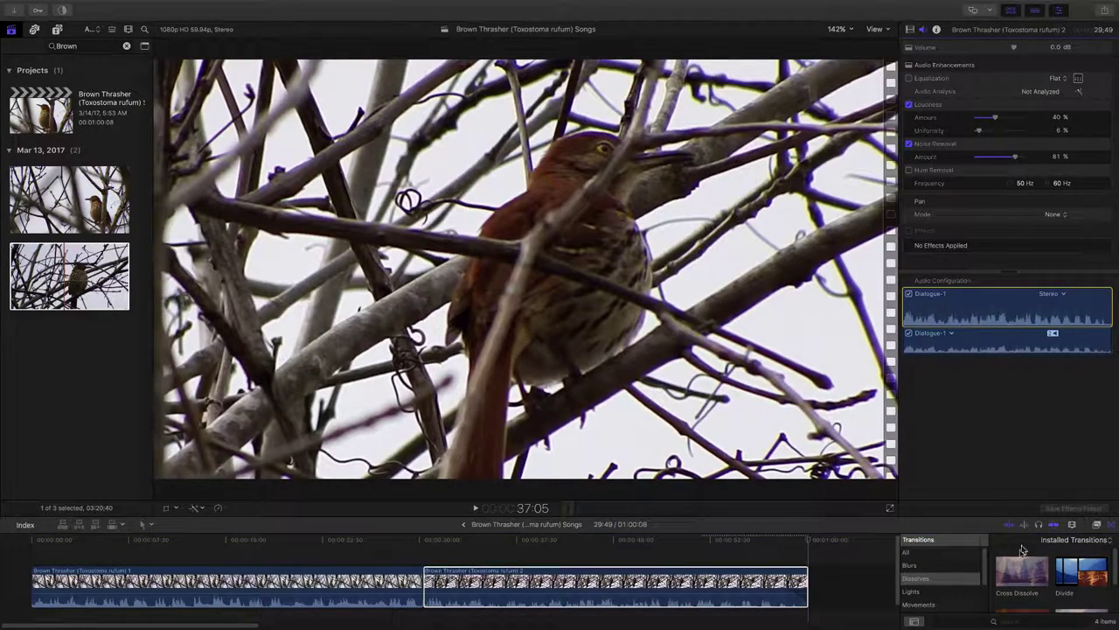
{"action": "left_click", "coordinate": [1020, 577]}
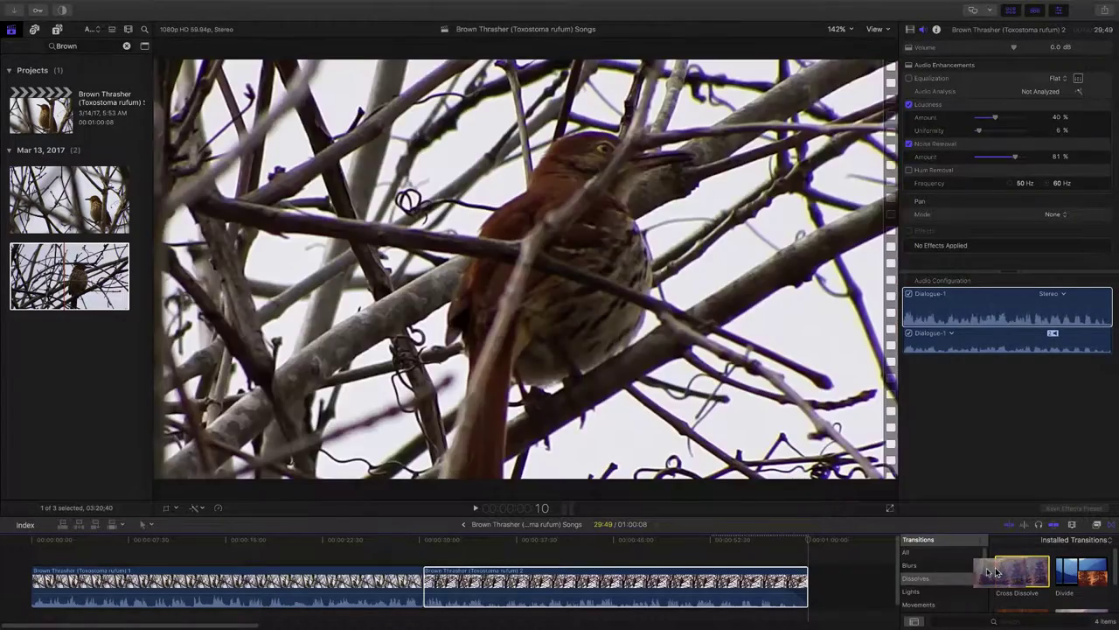
{"action": "left_click", "coordinate": [482, 622]}
{"action": "left_click", "coordinate": [424, 584]}
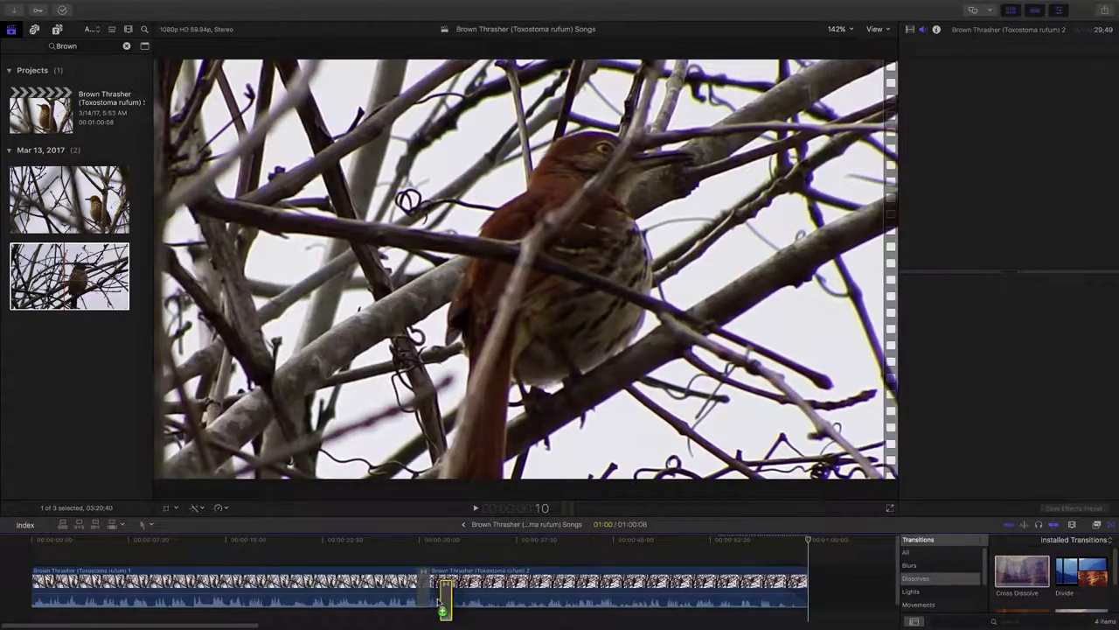
{"action": "key", "text": "super+t"}
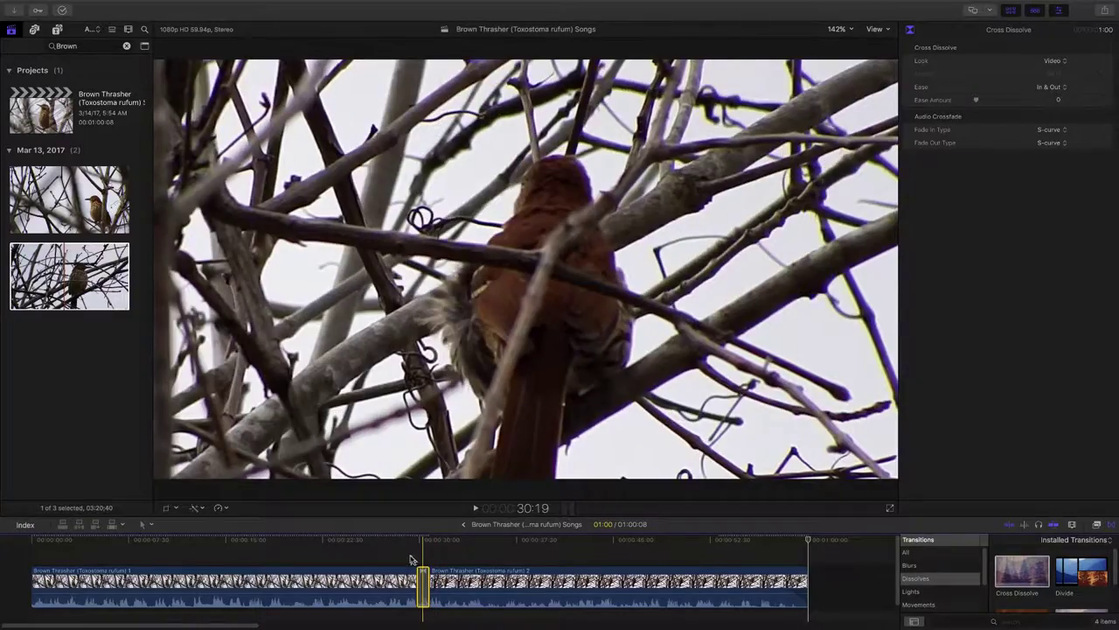
{"action": "key", "text": "space"}
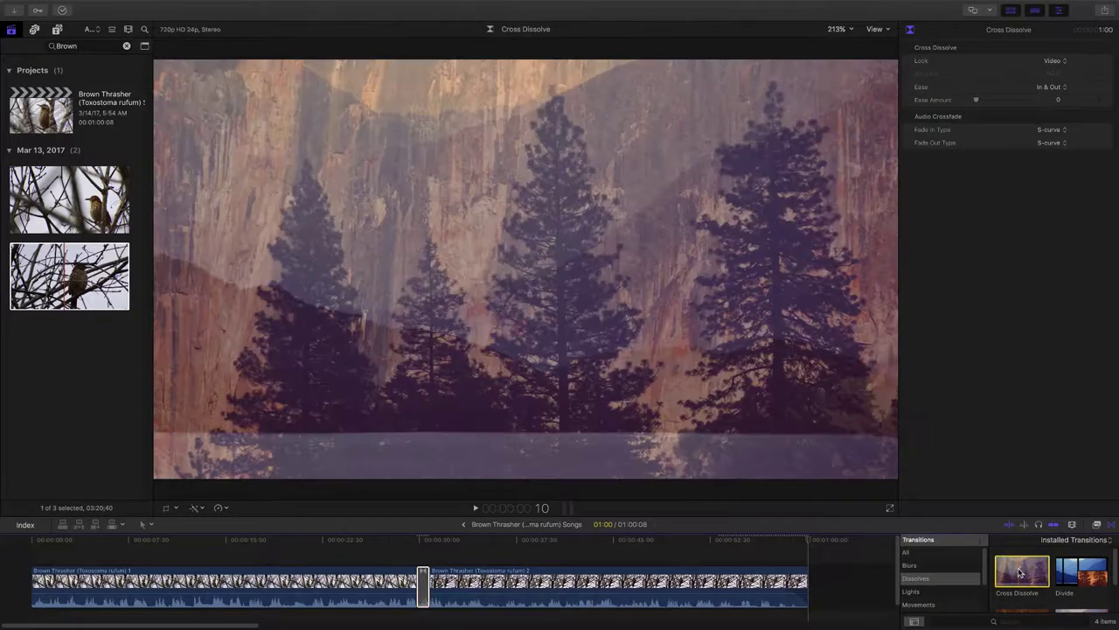
Drop a Cross Dissolve onto the second clip's end and preview the fade to black.
{"action": "left_click_drag", "start_coordinate": [1022, 581], "coordinate": [825, 592]}
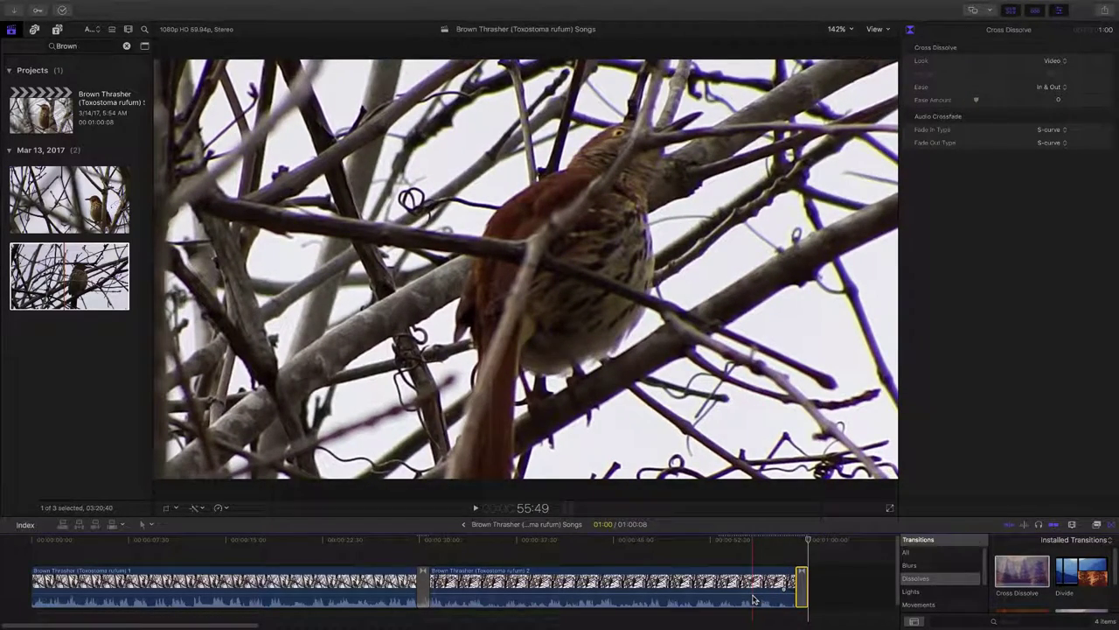
{"action": "key", "text": "space"}
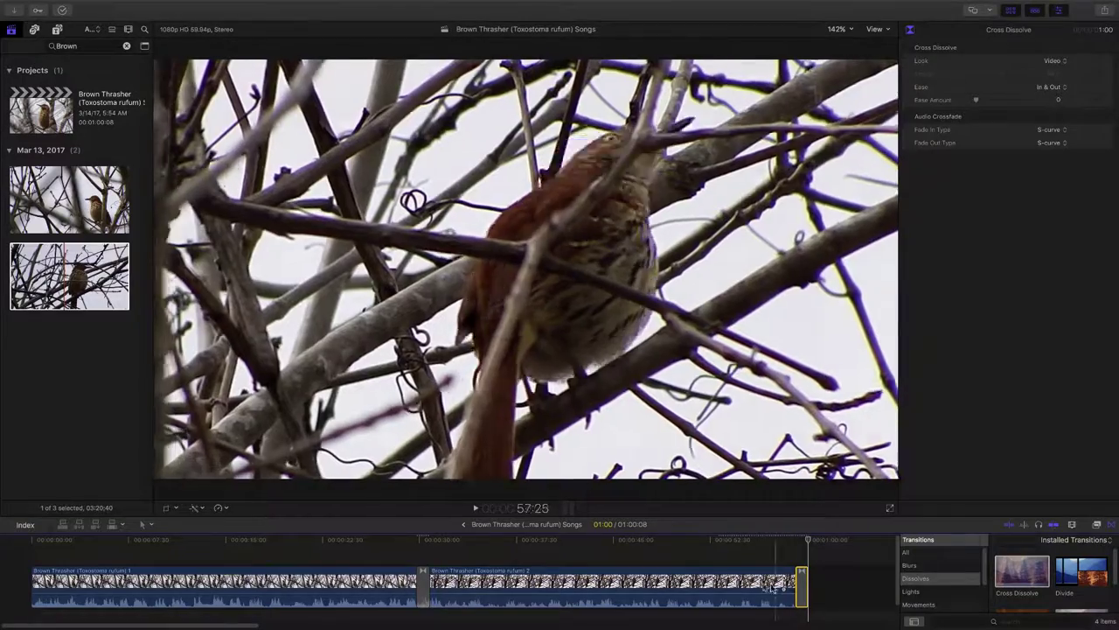